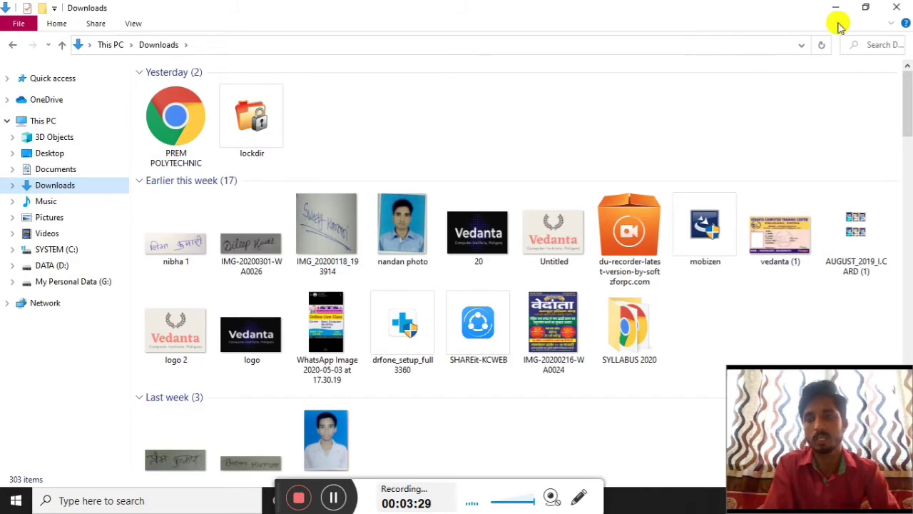
- Copy the seven Chrome HTML documents grouped in the middle of Downloads together, leaving out the Draft_BCOVID and ServicePlus files
mouse_move(906, 104)
left_mouse_down()
mouse_move(907, 388)
mouse_move(900, 192)
left_mouse_up()
left_click(479, 315)
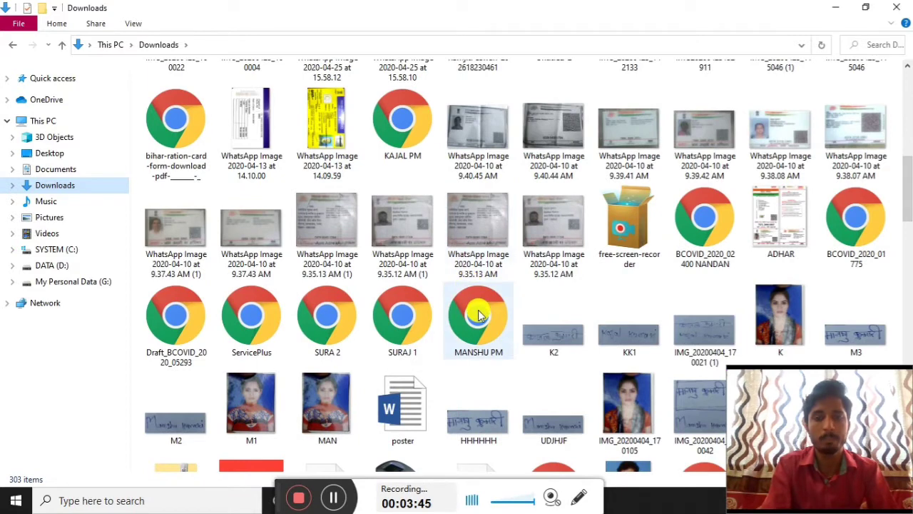
left_click(479, 315)
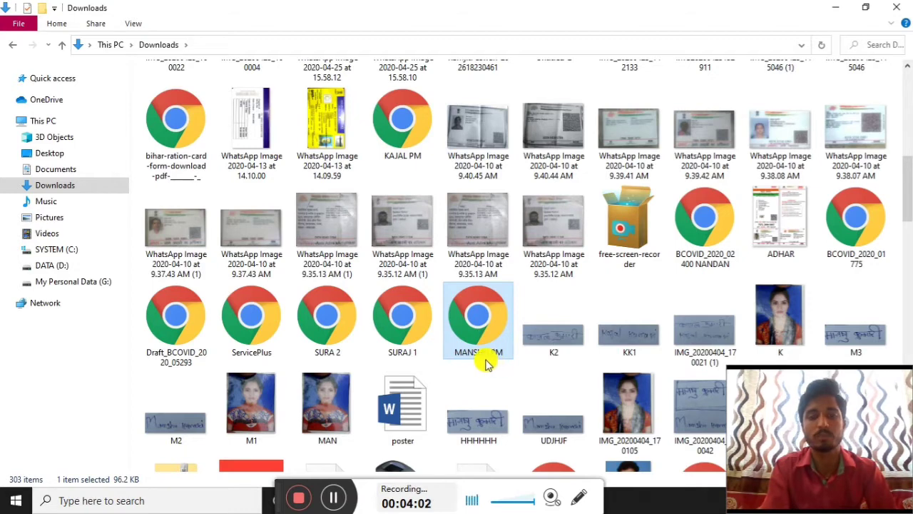
left_click(410, 336)
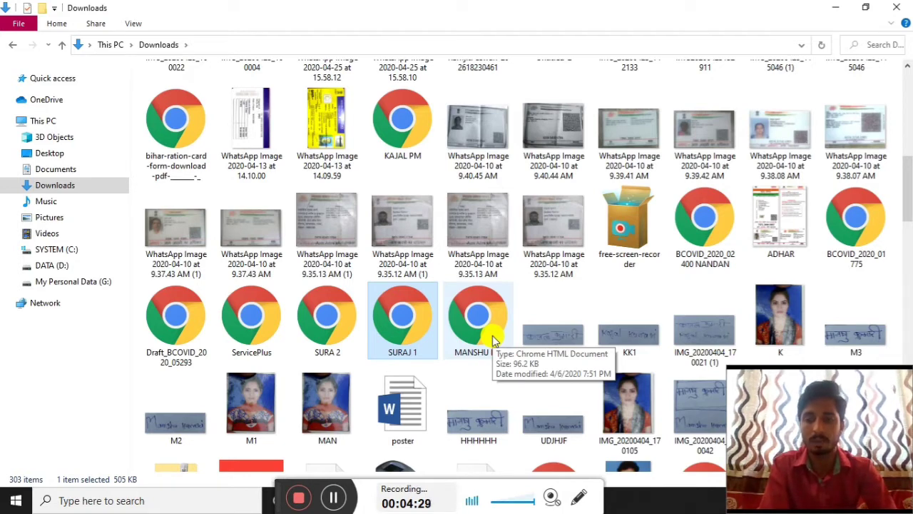
left_click(409, 144, "ctrl")
left_click(182, 151, "ctrl")
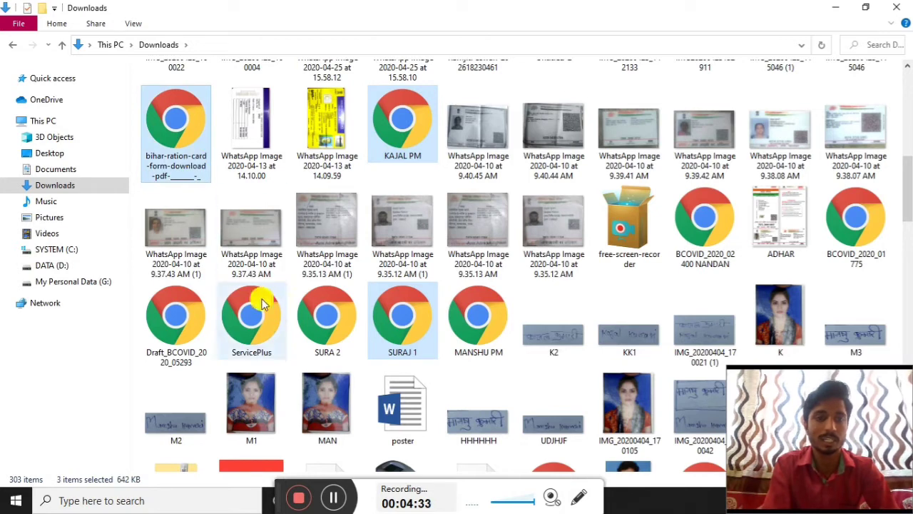
left_click(324, 324, "ctrl")
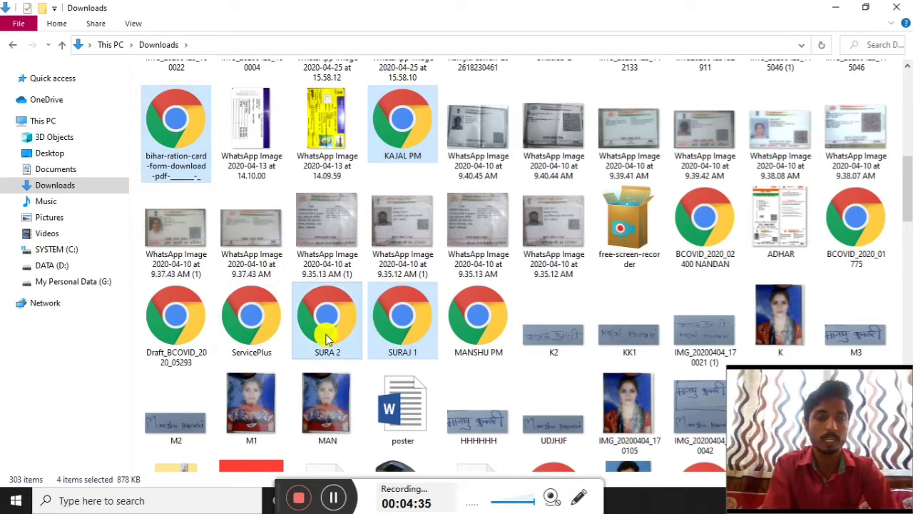
left_click(463, 321, "ctrl")
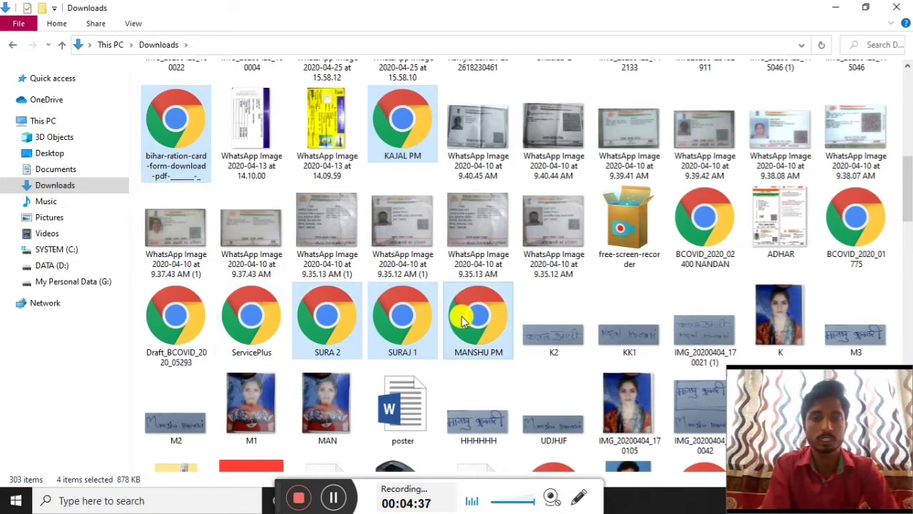
left_click(702, 250, "ctrl")
left_click(863, 215, "ctrl")
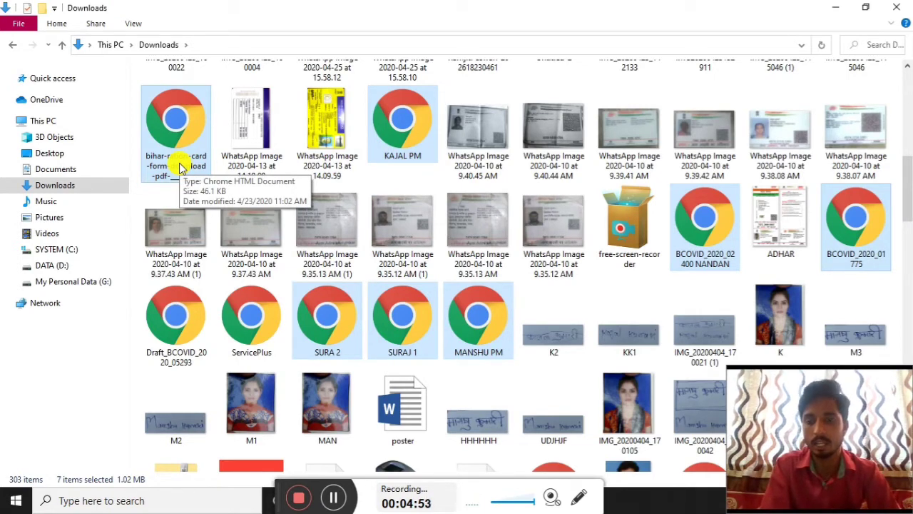
right_click(385, 335)
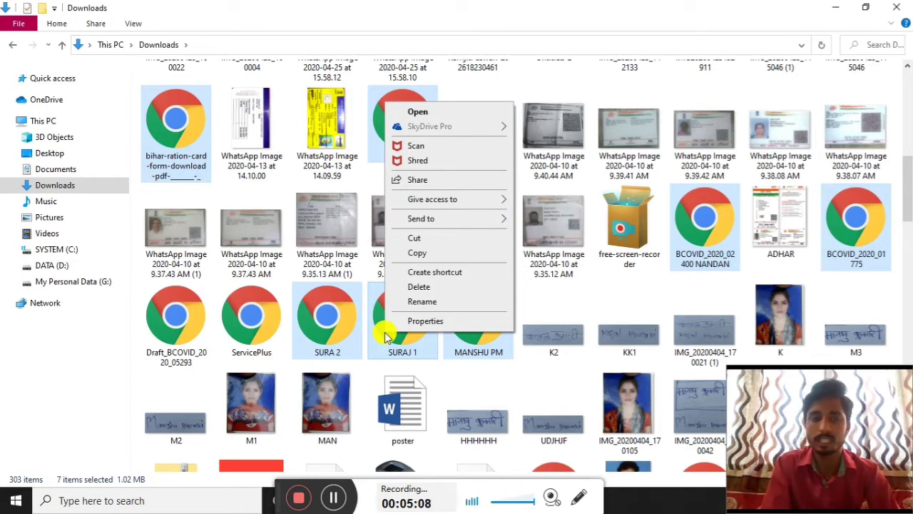
left_click(415, 253)
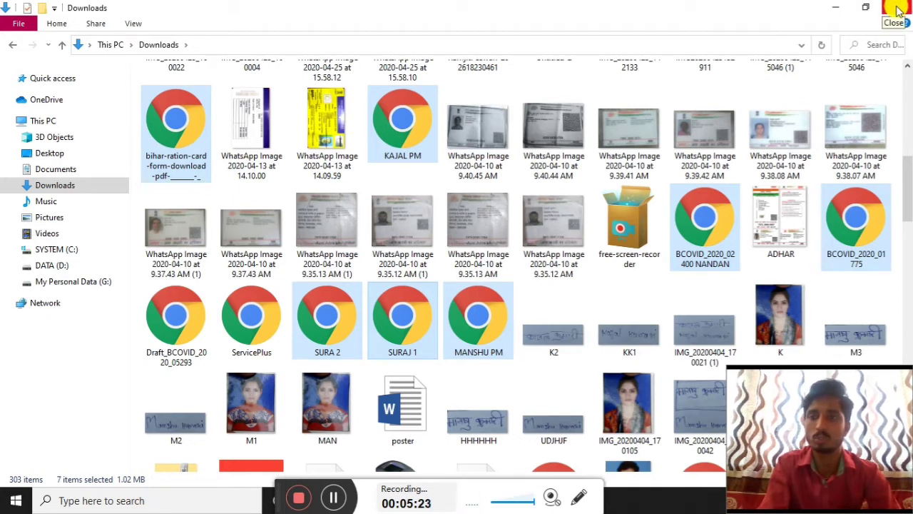
- Minimize the Downloads window and create a new folder named NR on the desktop
left_click(836, 14)
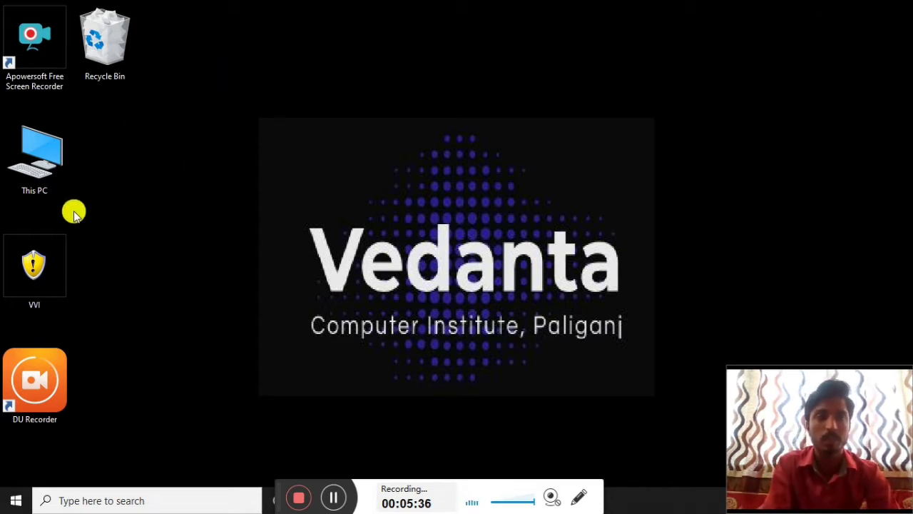
right_click(212, 112)
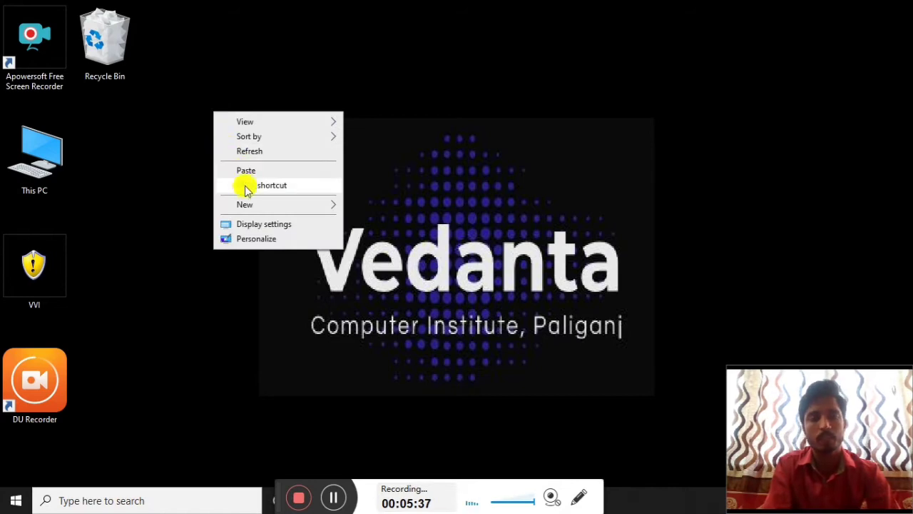
mouse_move(302, 204)
left_click(352, 207)
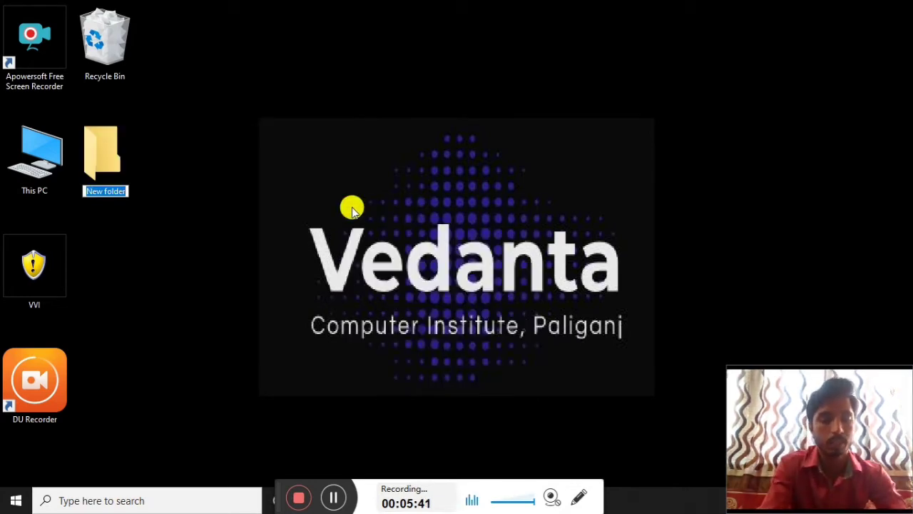
type("NR")
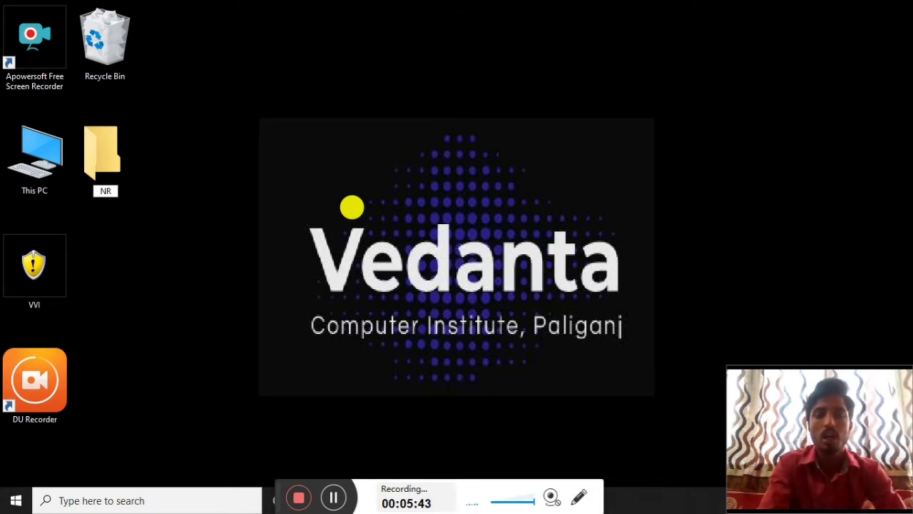
key("Return")
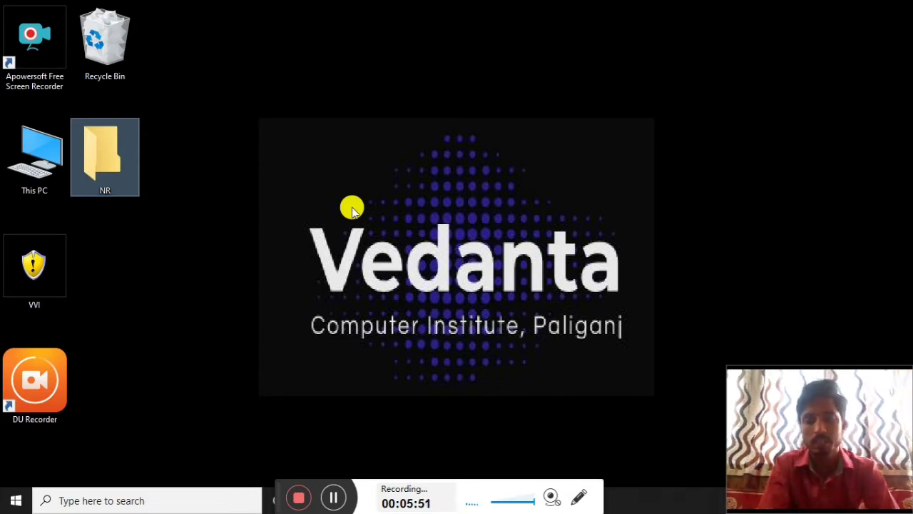
- Paste the copied documents into the NR folder on the desktop and close its window
double_click(105, 157)
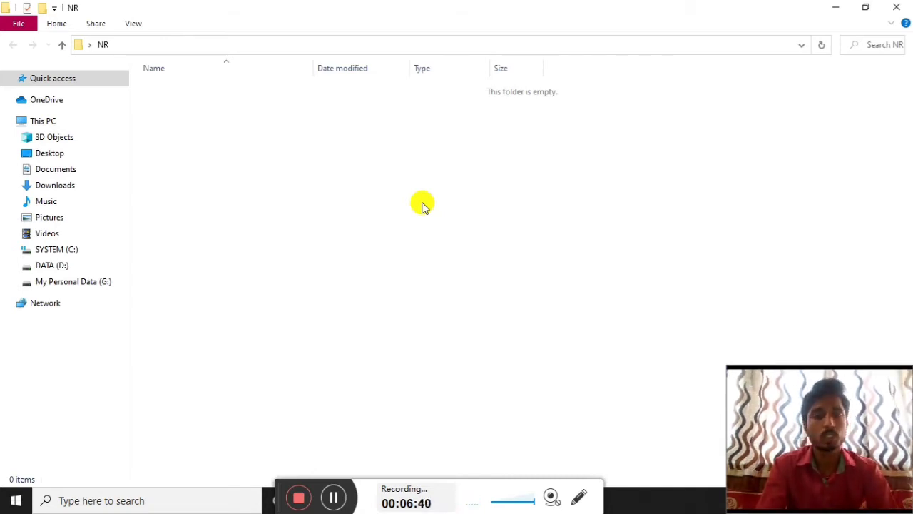
right_click(483, 165)
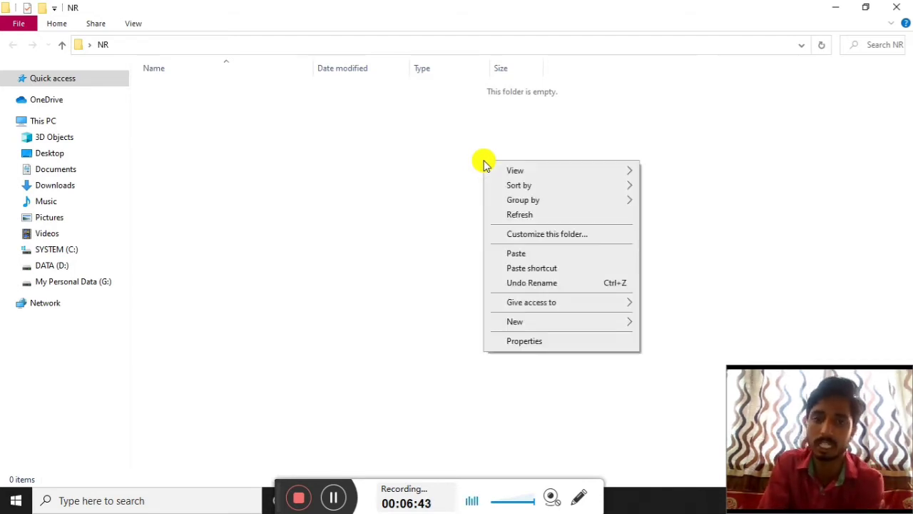
left_click(511, 255)
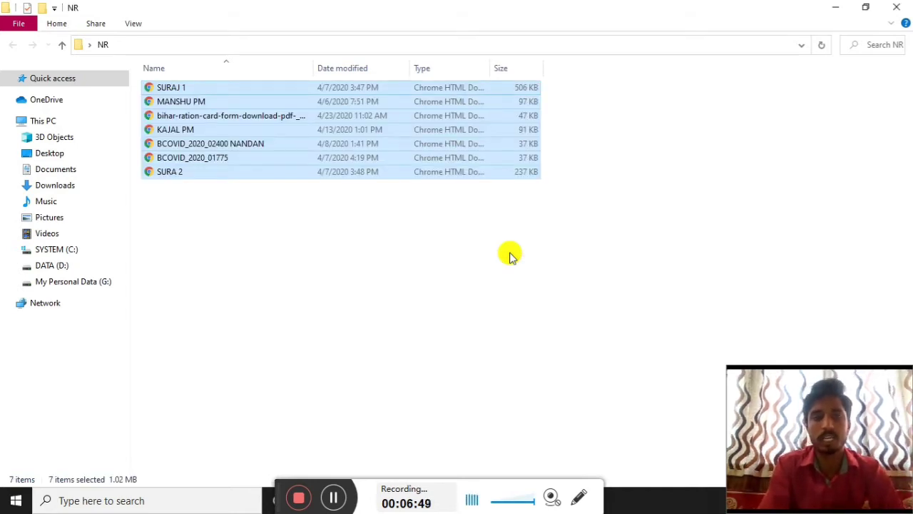
left_click(211, 287)
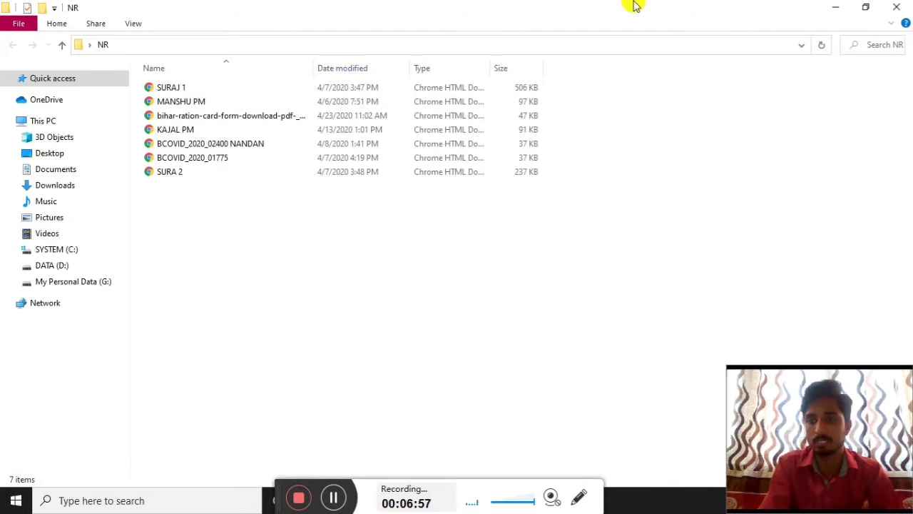
left_click(900, 7)
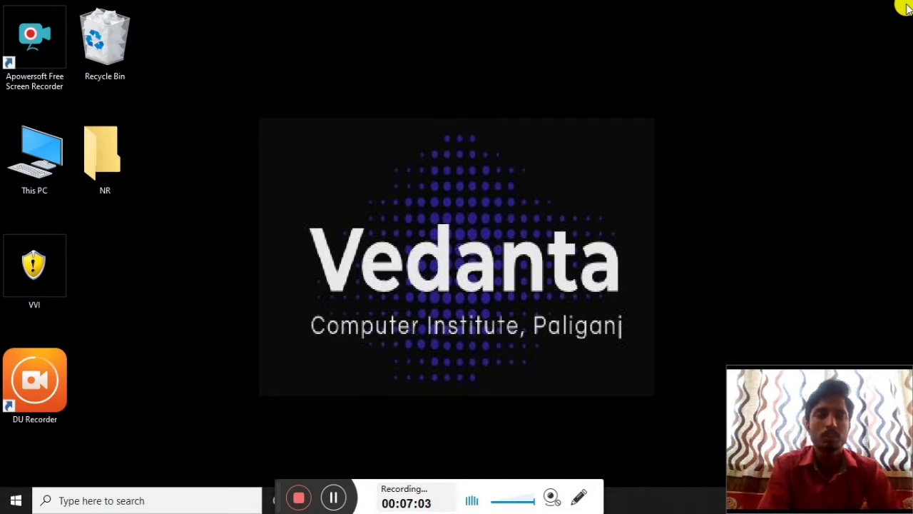
- Open the Bhakti Bhojpuri folder inside Bhakti on the DATA (D:) drive and display its files as large icons
double_click(65, 162)
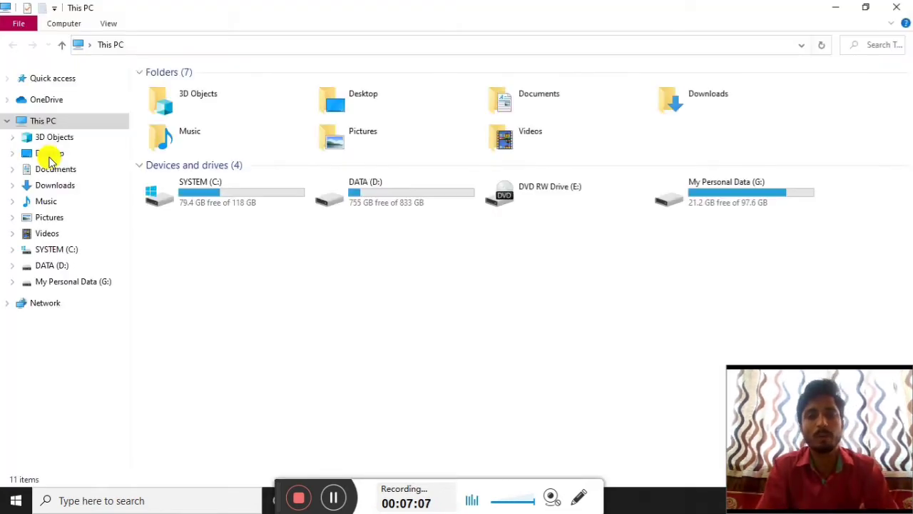
double_click(412, 194)
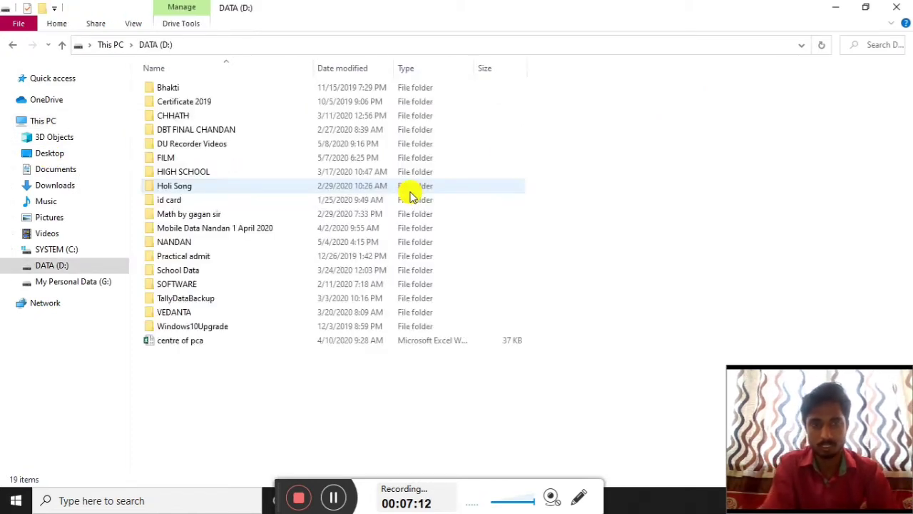
double_click(166, 93)
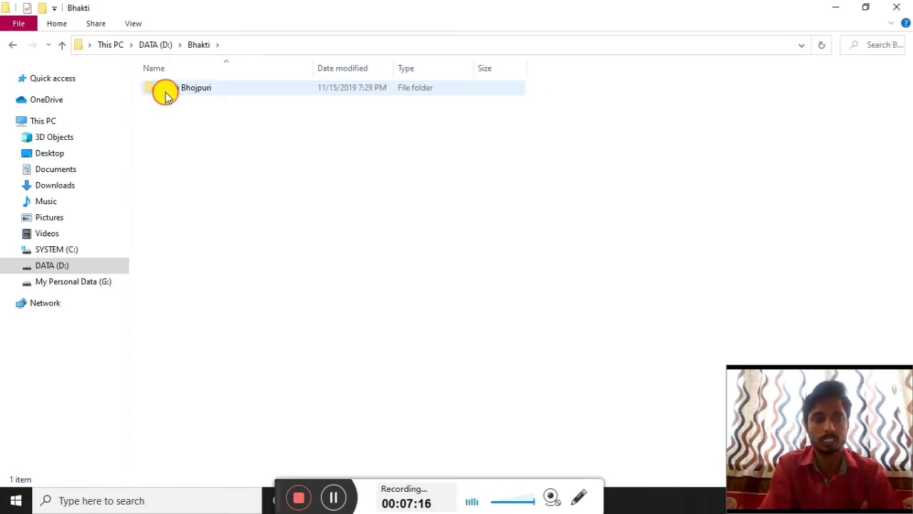
double_click(166, 91)
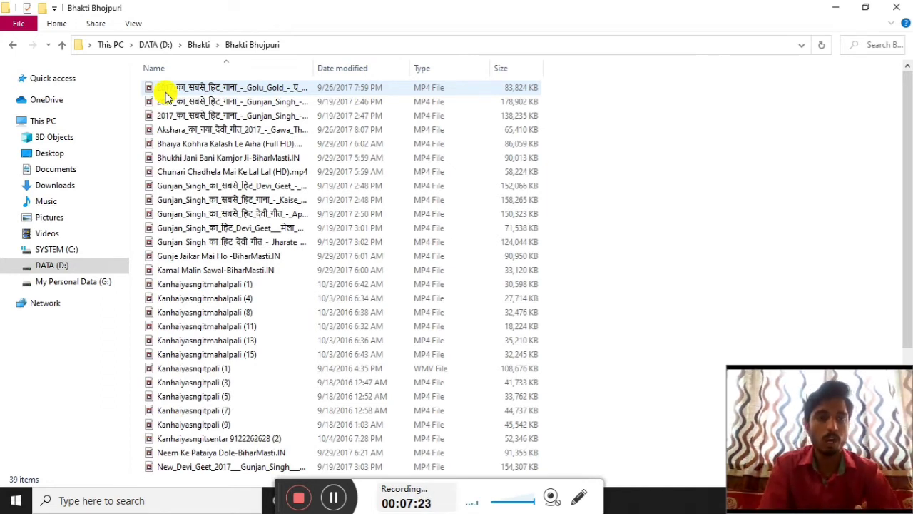
right_click(654, 197)
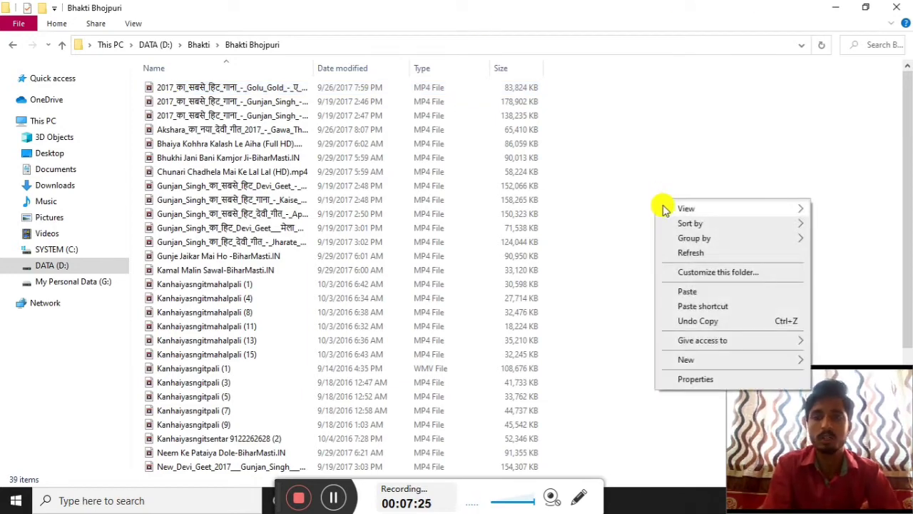
mouse_move(667, 212)
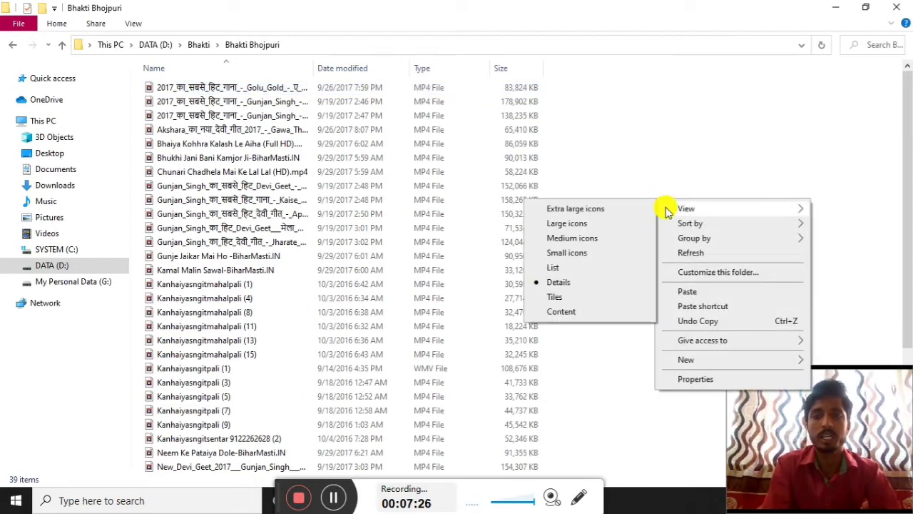
left_click(571, 224)
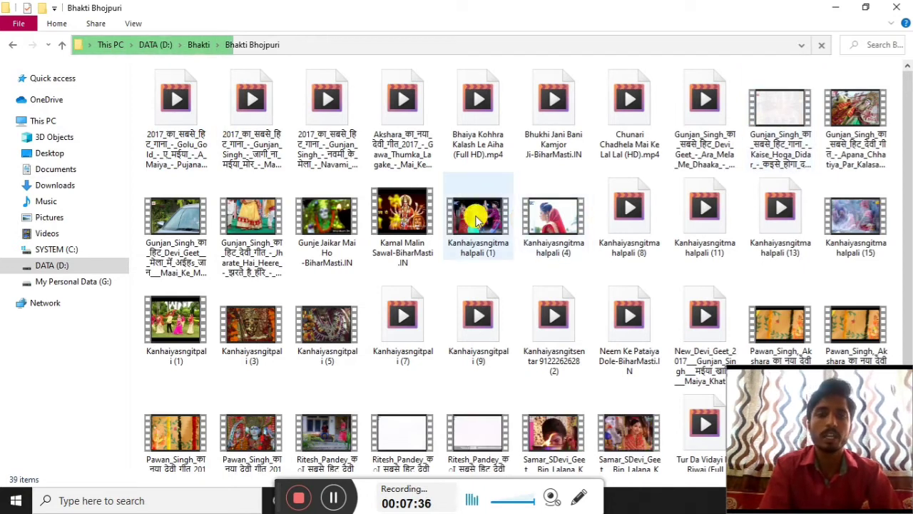
- Select ten videos together: every file in the first row except the second and fifth, plus the first two in the second row
left_click(413, 153)
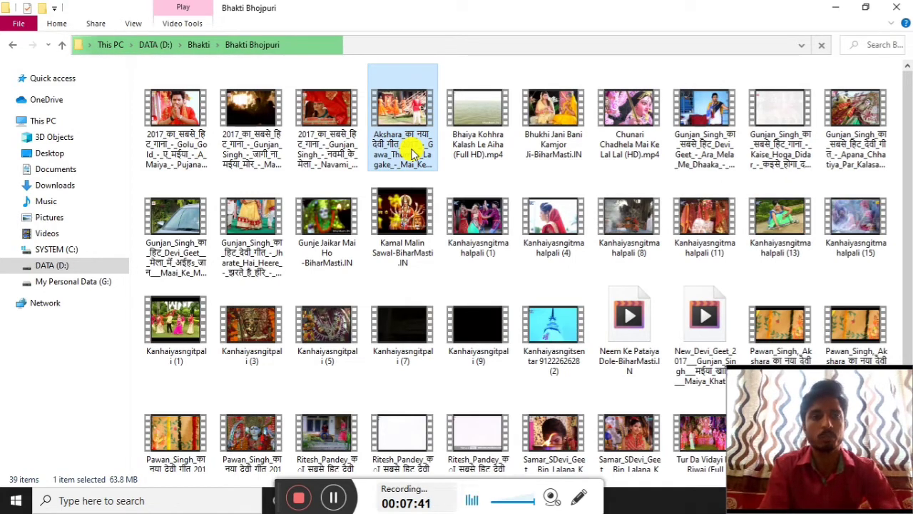
left_click(355, 132, "ctrl")
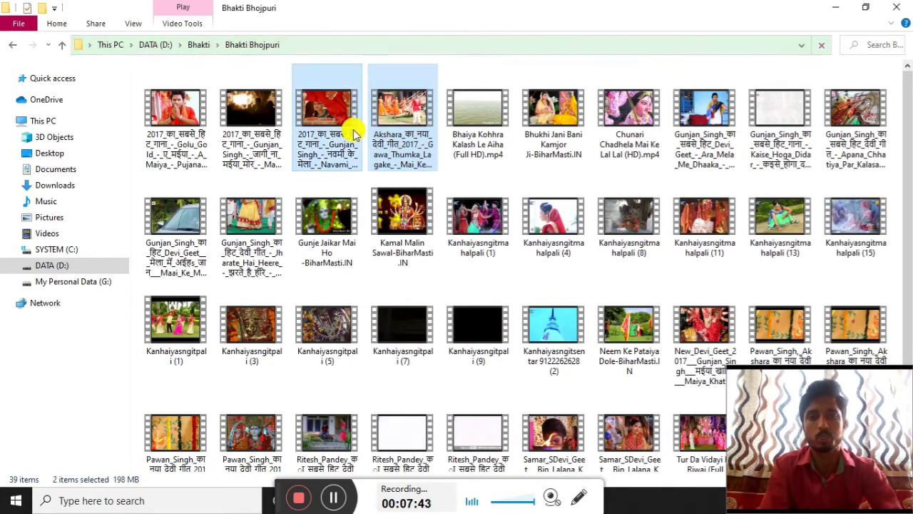
left_click(539, 129, "ctrl")
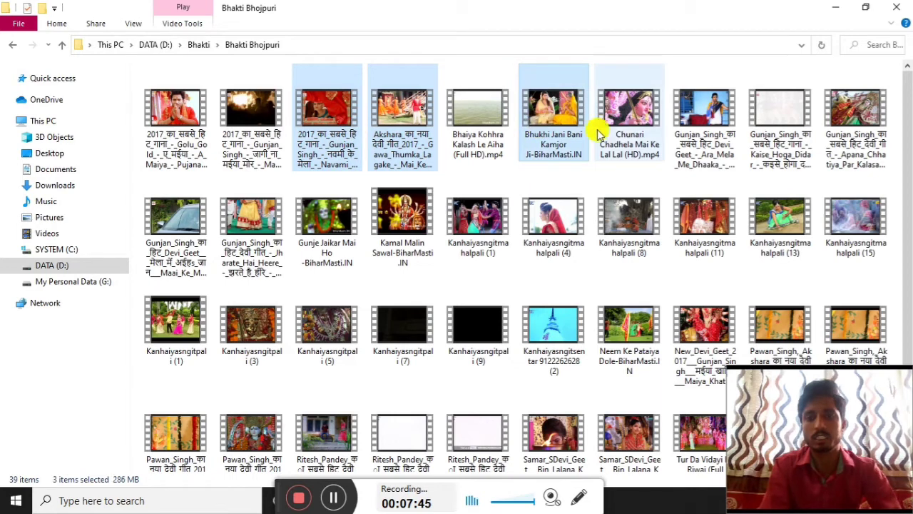
left_click(633, 135, "ctrl")
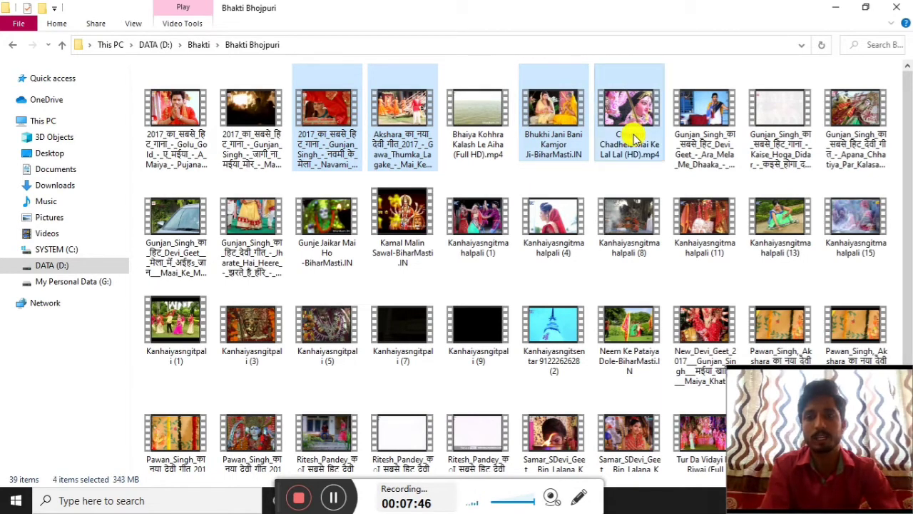
left_click(703, 146, "ctrl")
left_click(865, 134, "ctrl")
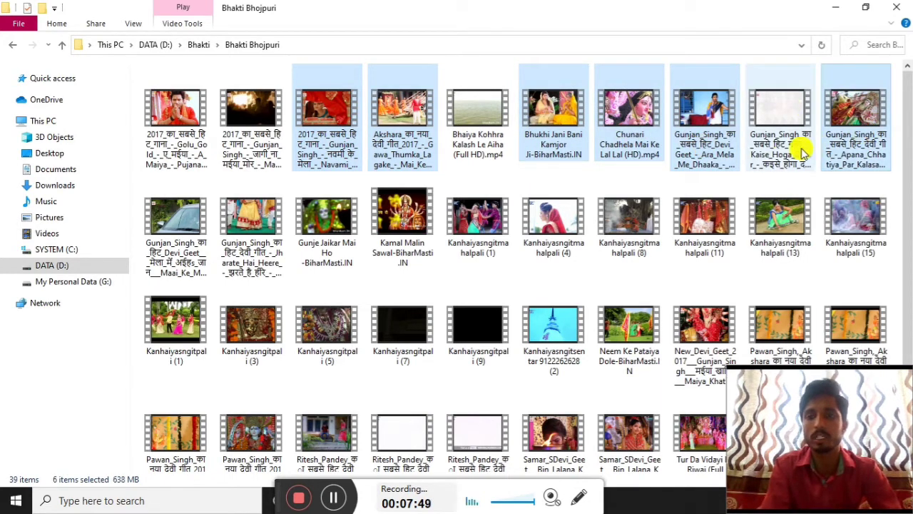
left_click(777, 159, "ctrl")
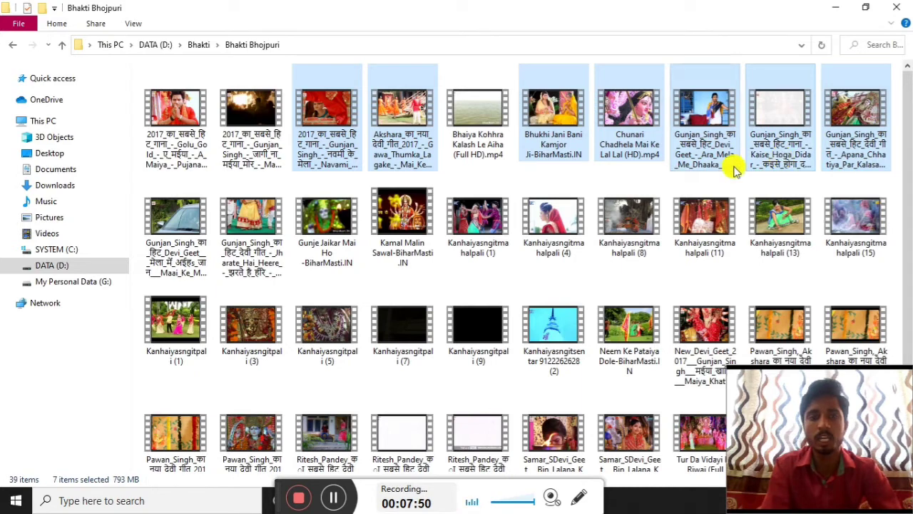
left_click(235, 241, "ctrl")
left_click(192, 243, "ctrl")
left_click(179, 159, "ctrl")
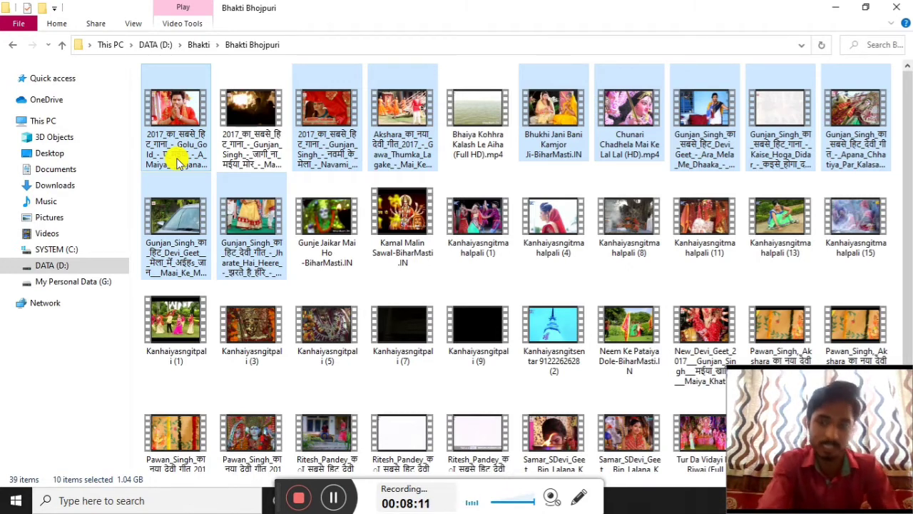
- Minimize the Bhakti Bhojpuri window, view the Music folder in This PC and close it
left_click(829, 10)
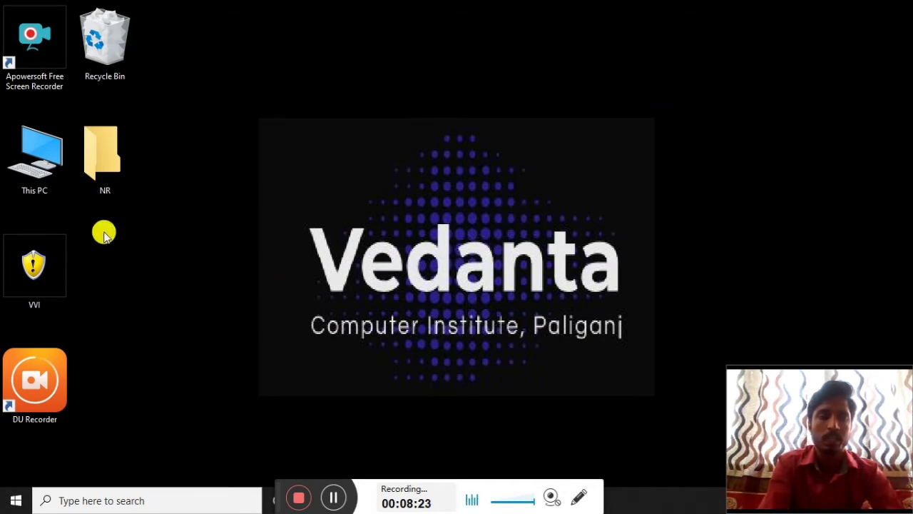
double_click(43, 143)
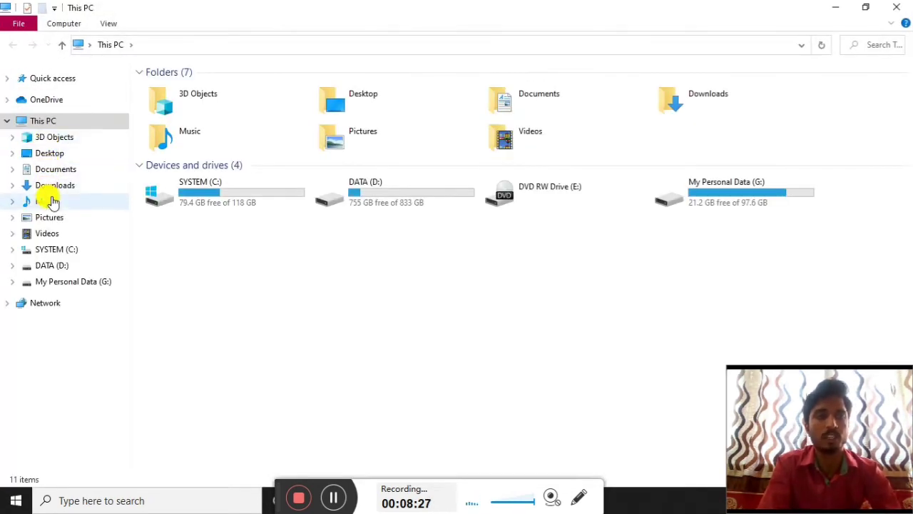
left_click(47, 203)
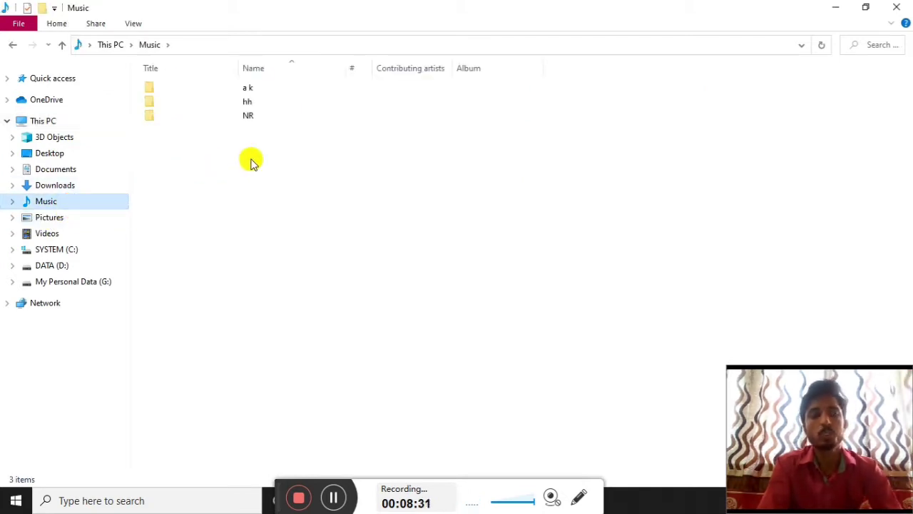
left_click(900, 10)
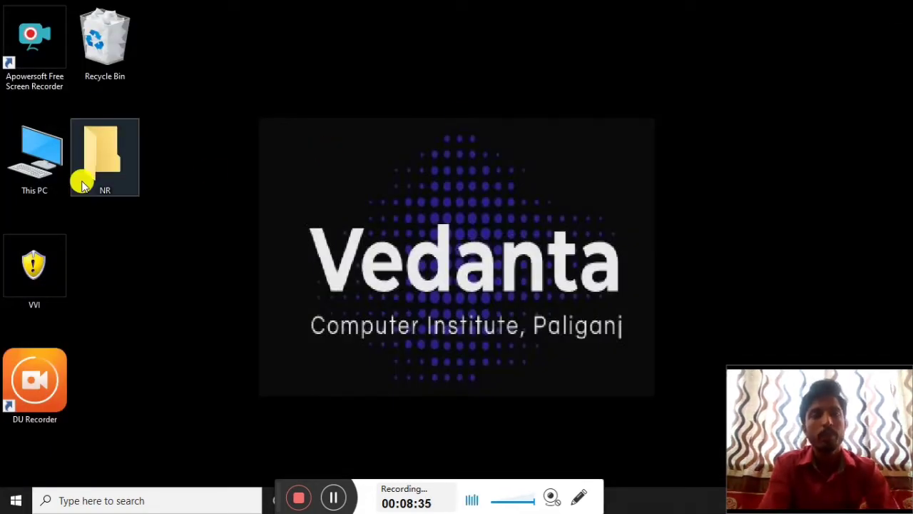
- Paste the ten copied videos into the NR folder on the desktop
double_click(107, 171)
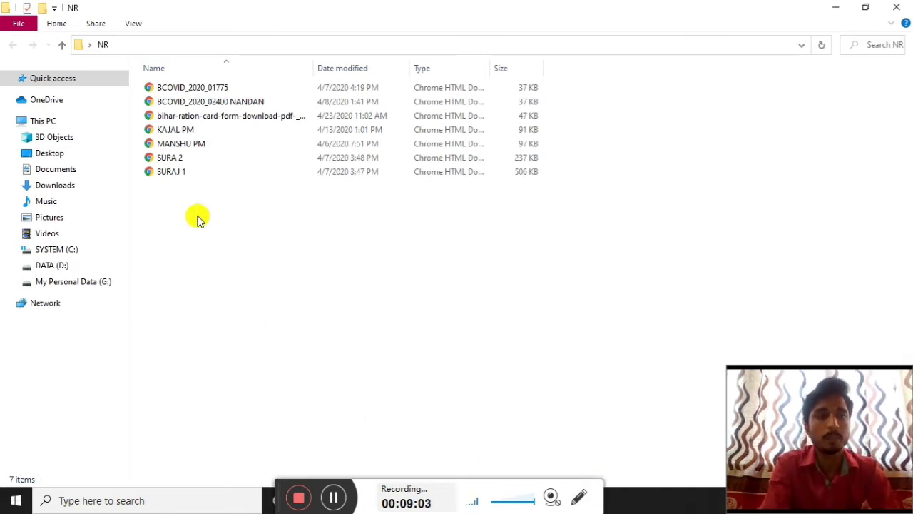
key("ctrl+v")
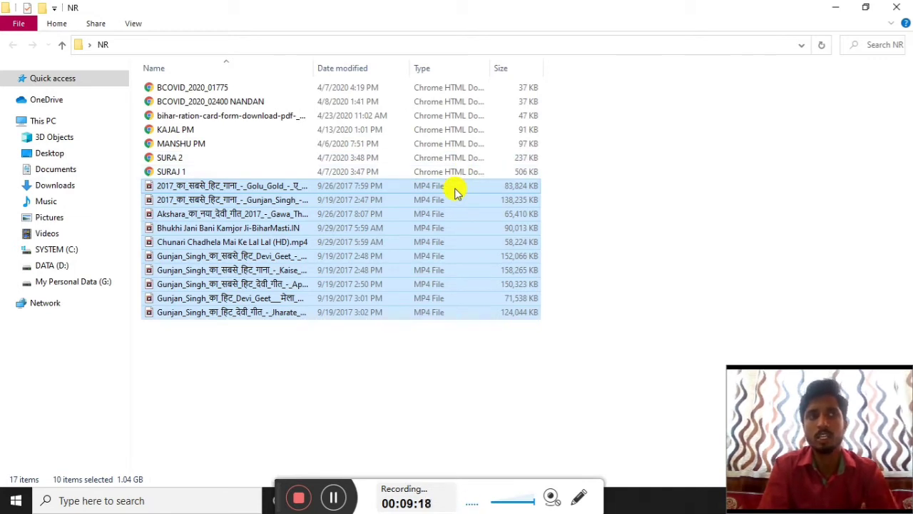
left_click(338, 492)
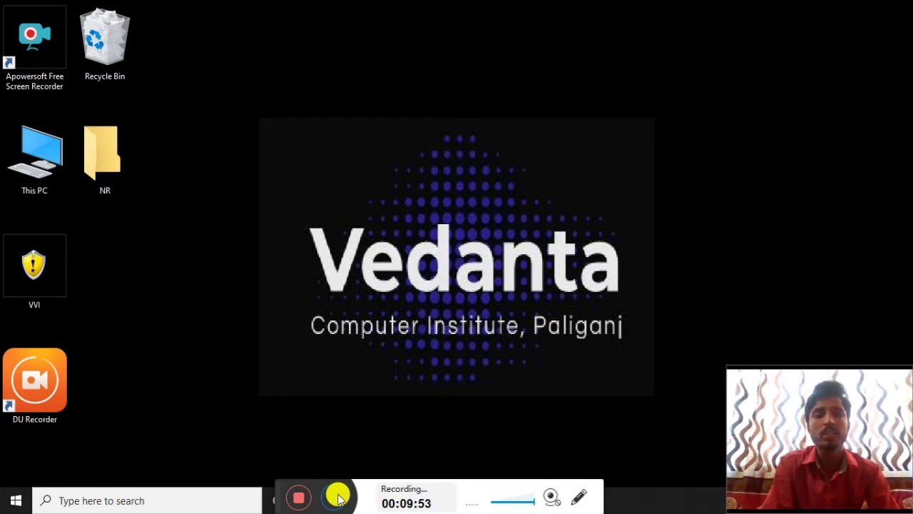
- Open the DATA (D:) drive from This PC and display its folders as extra large icons
double_click(41, 171)
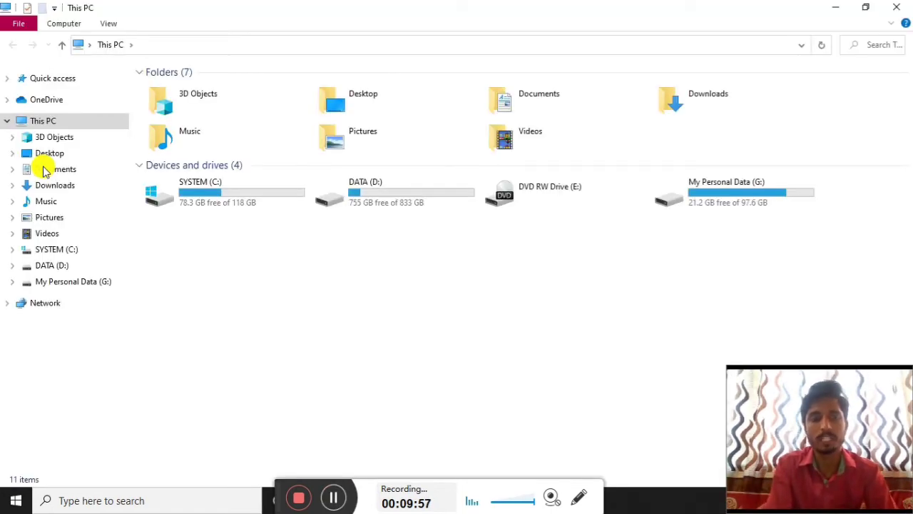
left_click(360, 193)
double_click(361, 193)
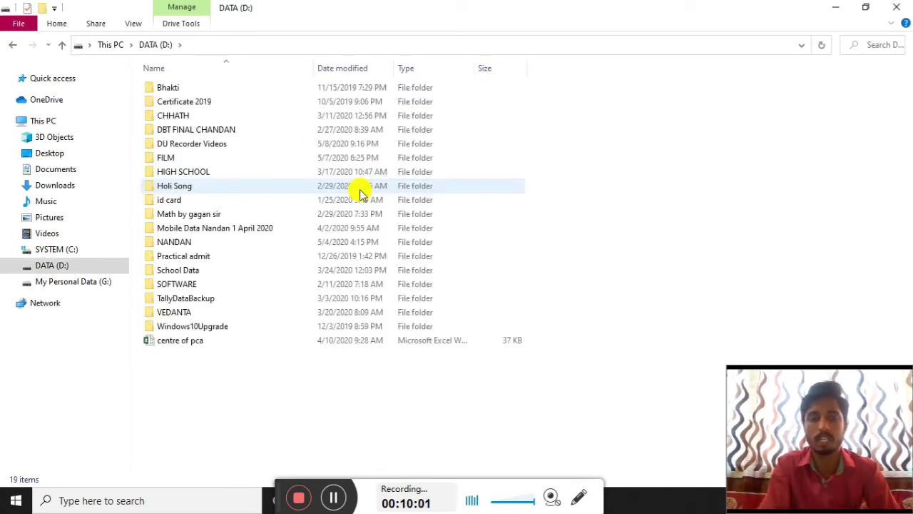
right_click(585, 179)
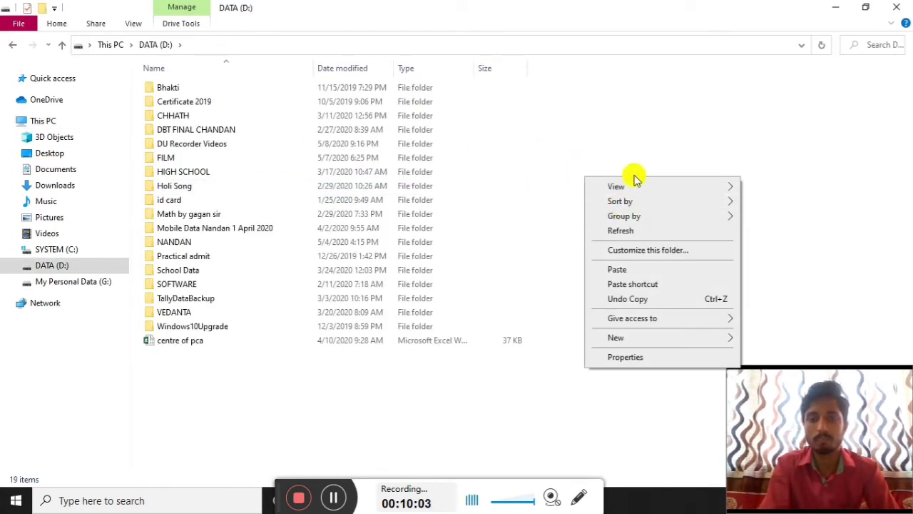
mouse_move(718, 182)
left_click(766, 189)
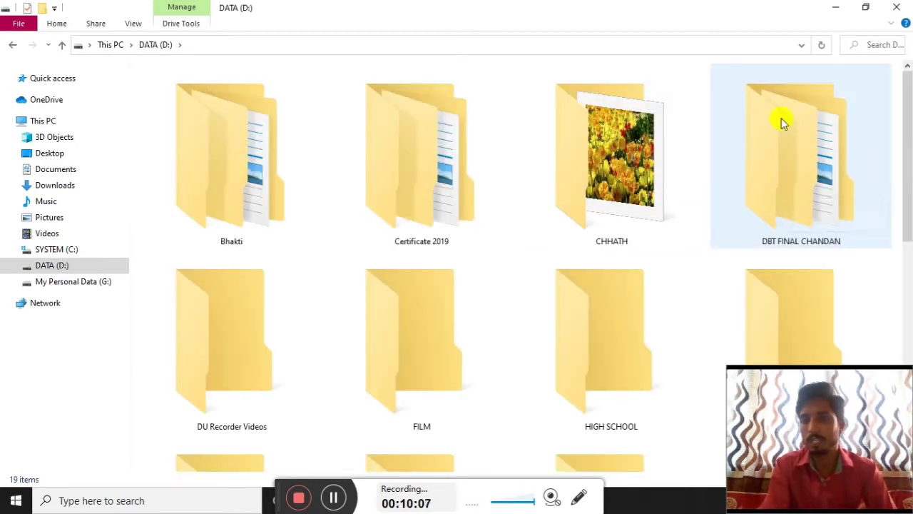
- Open the FILM folder on the DATA (D:) drive
left_click(408, 367)
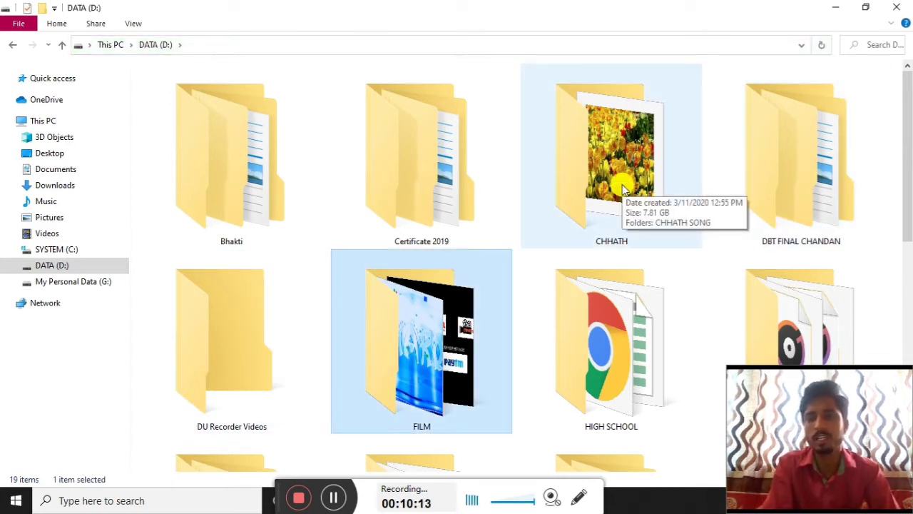
left_click(428, 196)
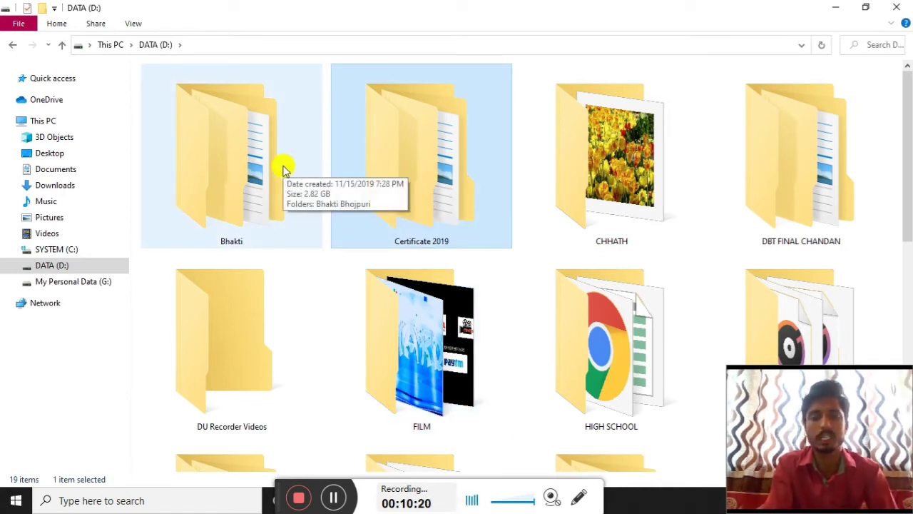
double_click(440, 358)
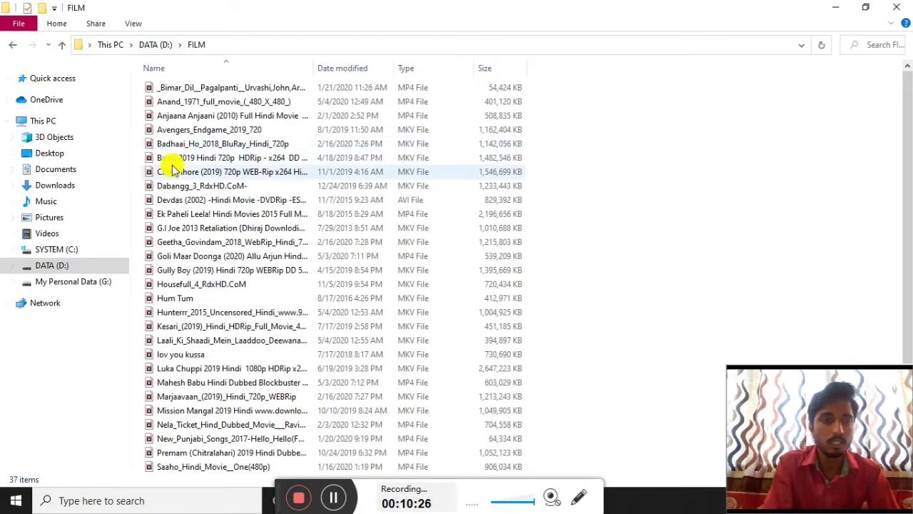
- Select the Hum Tum, Geetha_Govindam_2018 and Chhichhore (2019) videos together in the FILM folder
left_click(183, 299)
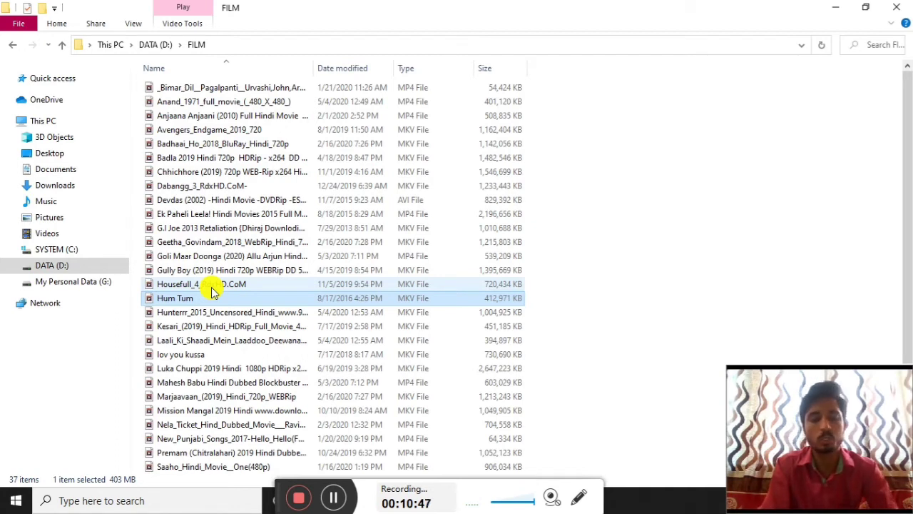
left_click(179, 241, "ctrl")
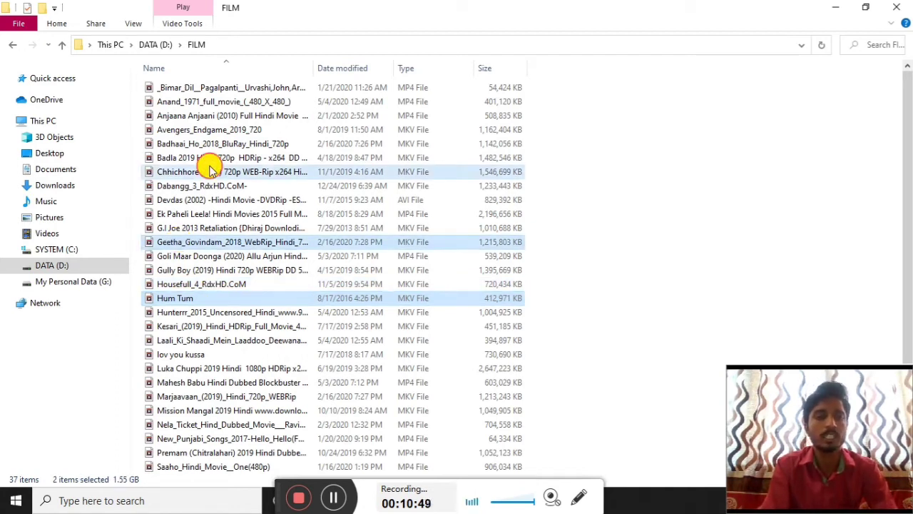
left_click(210, 171, "ctrl")
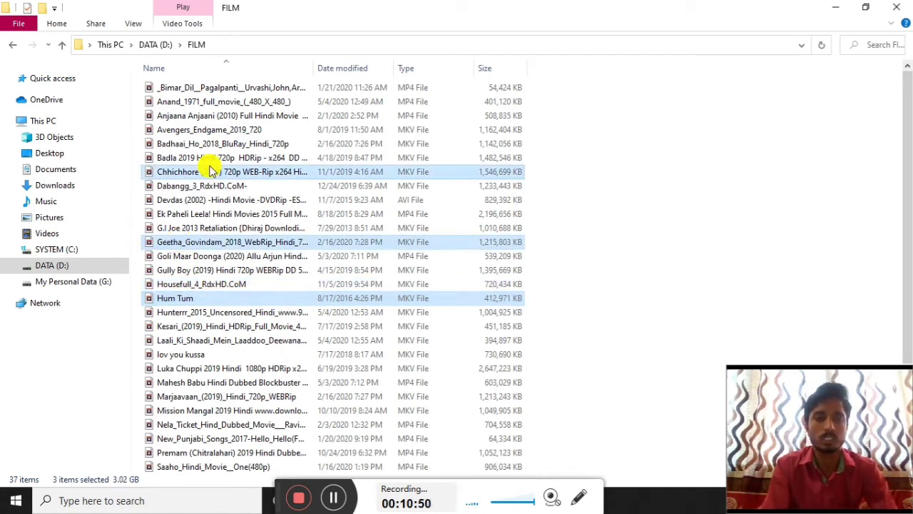
- Select only the Hum Tum video, cut it and close the FILM window
left_click(186, 312)
left_click(187, 300)
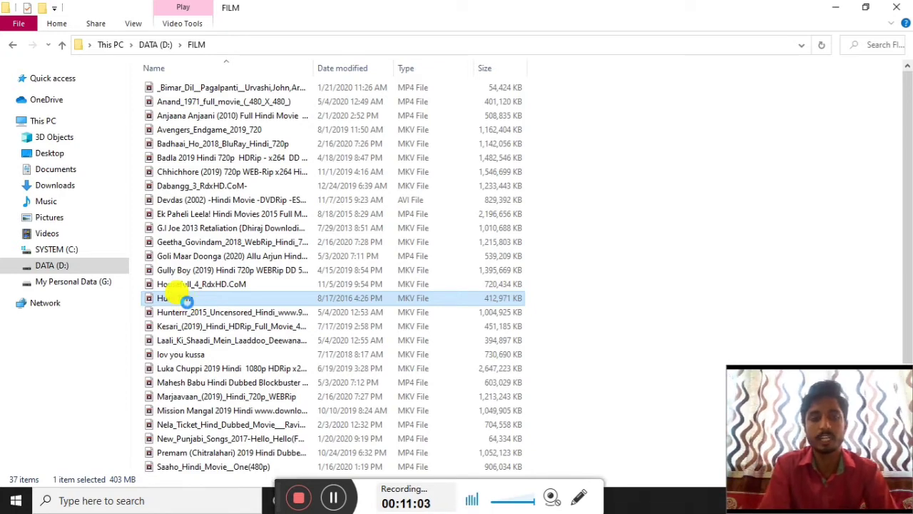
right_click(189, 305)
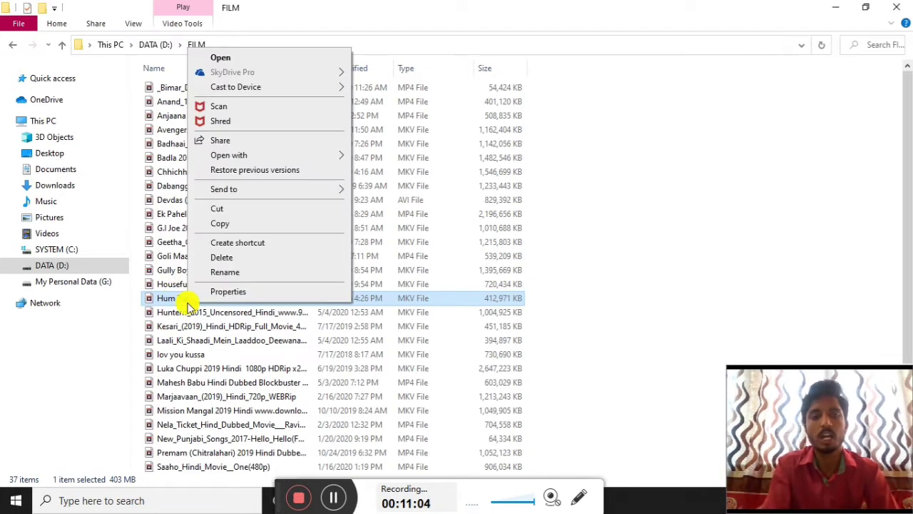
left_click(229, 208)
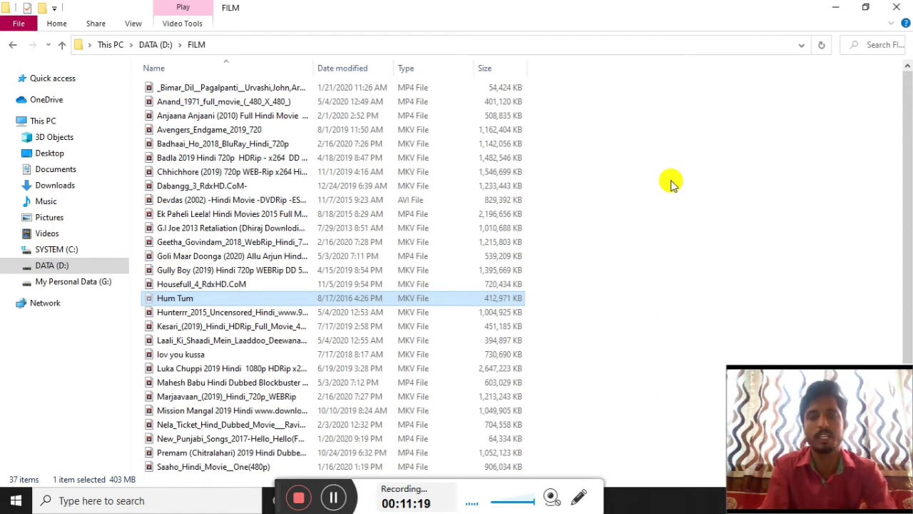
left_click(900, 8)
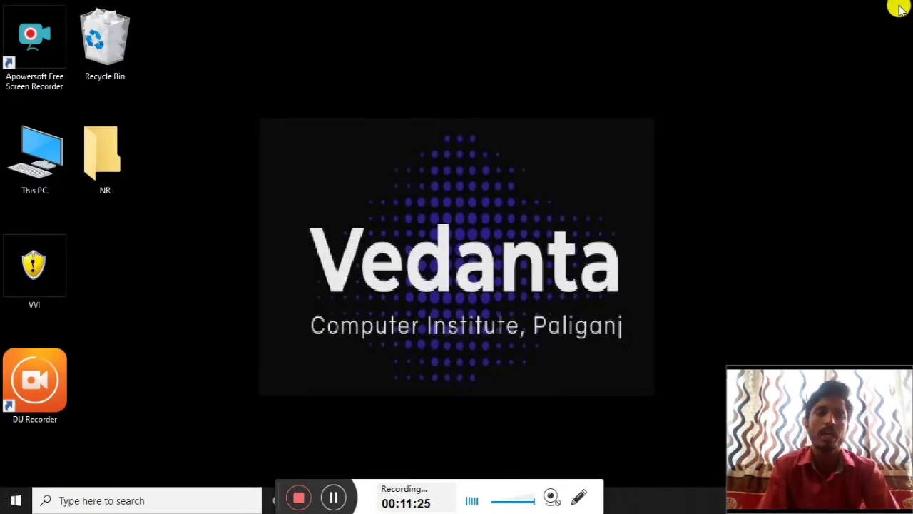
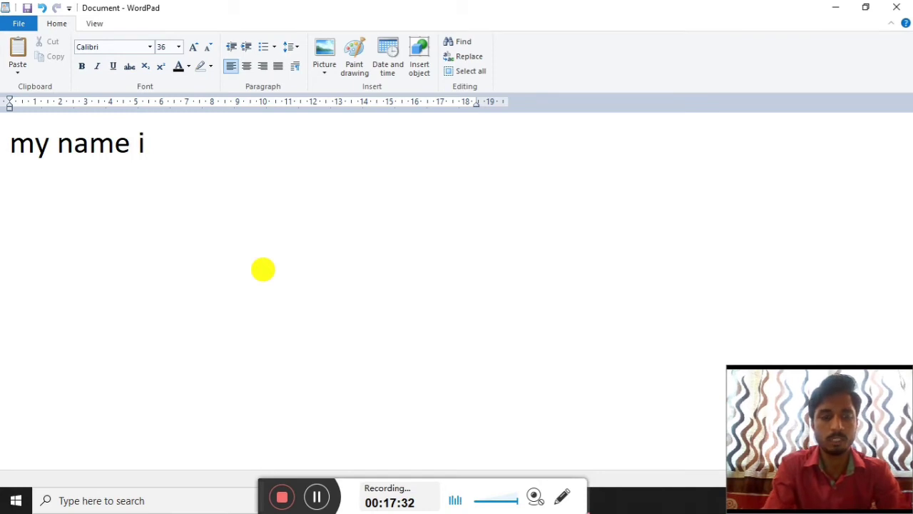
- In WordPad, complete the first line with the person's full name and add a second line reading "I live at Paliganj."
type("s Nandan Raj.")
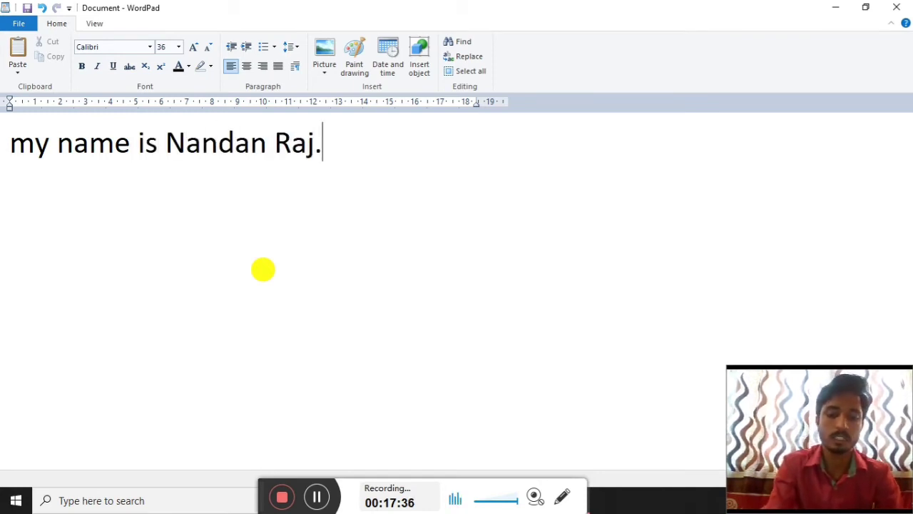
key("Return")
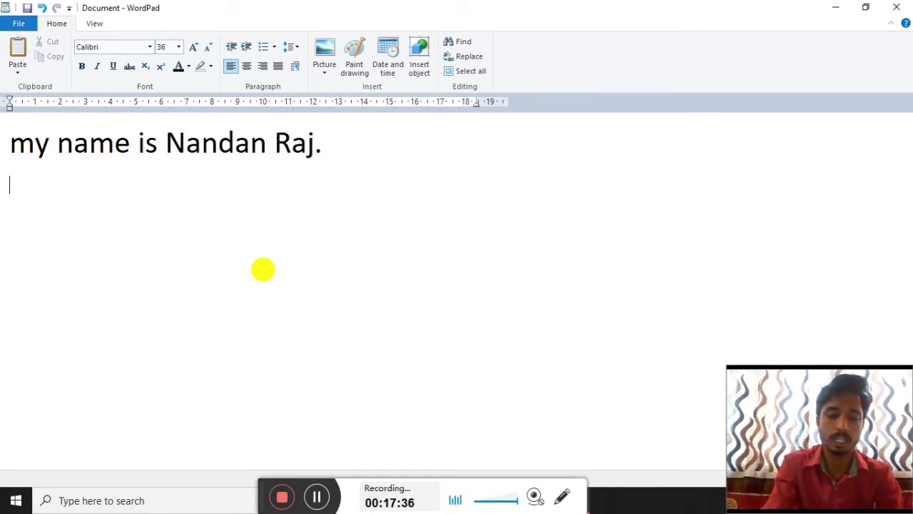
type("I live at")
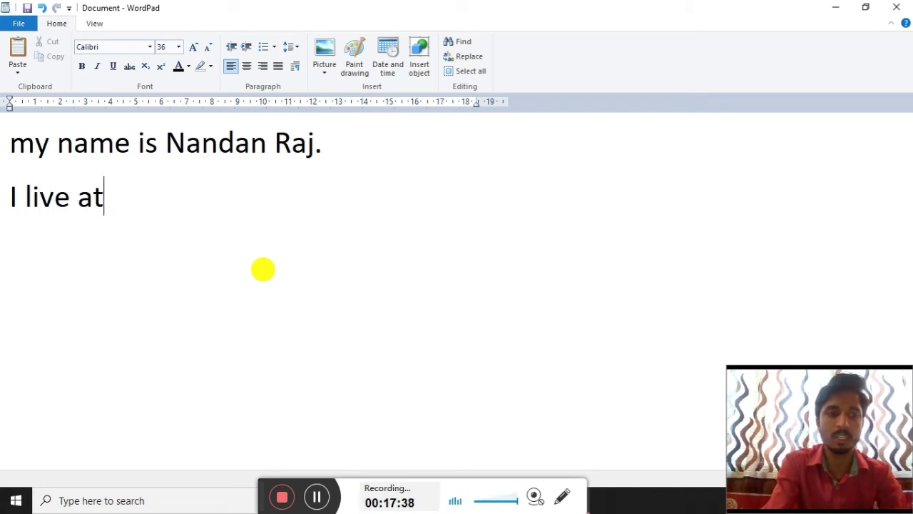
type(" Paliganj.")
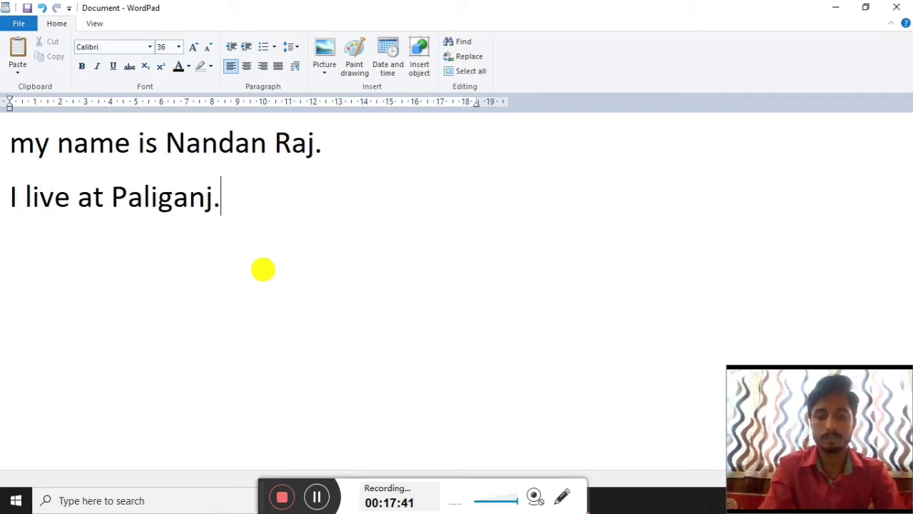
- Add a third line reading "My Youtube Channel is Vedanta Computer Institute."
key("Return")
type("My")
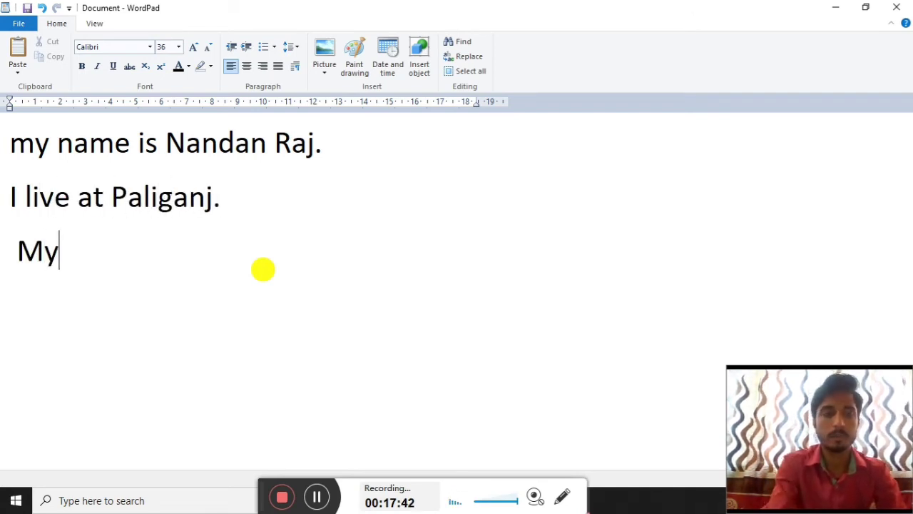
type(" Youtub")
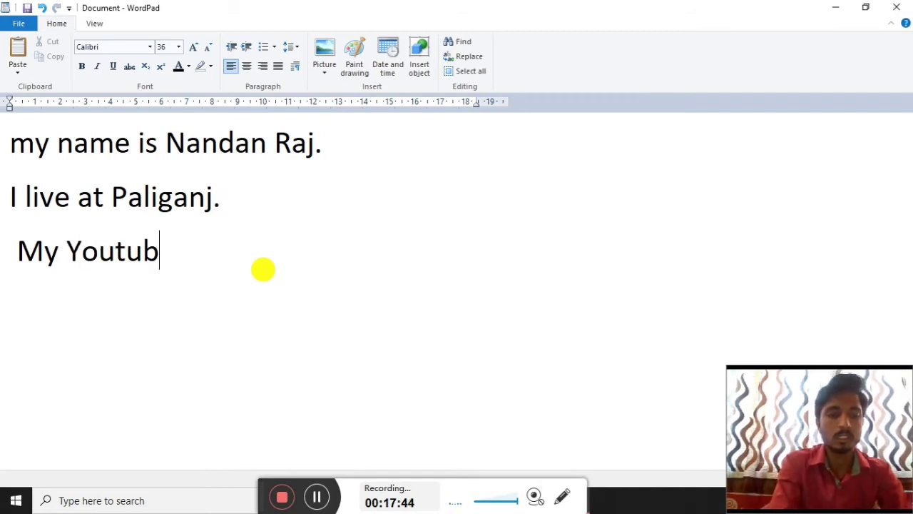
type("e Channel ")
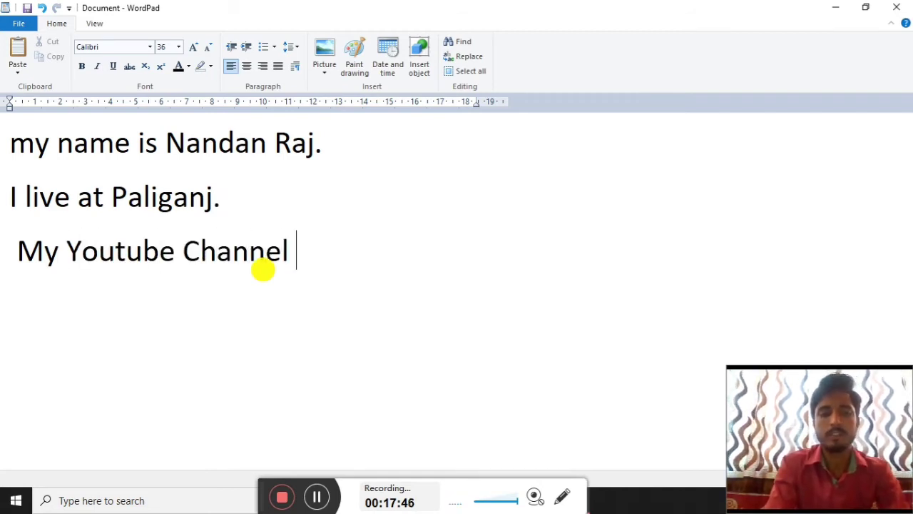
type("is Vedanta")
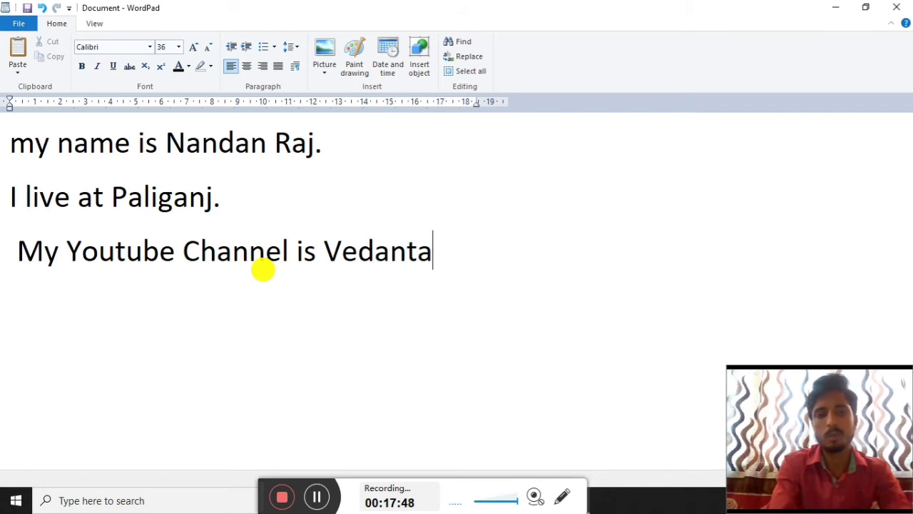
type(" Compu")
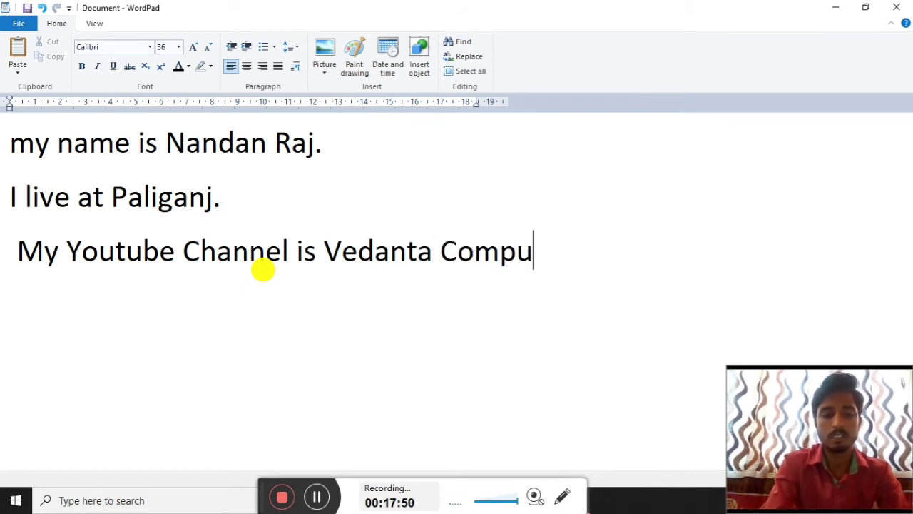
type("ter Institite")
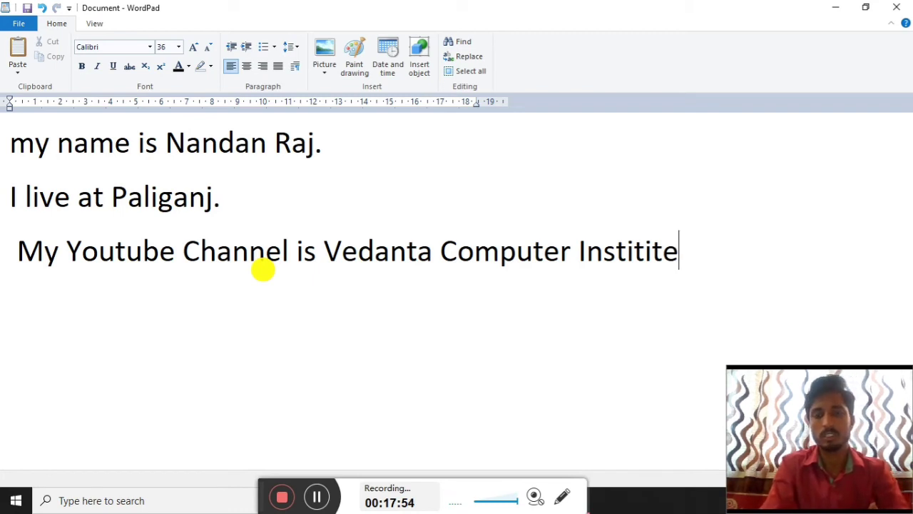
key("BackSpace")
key("BackSpace")
key("BackSpace")
key("BackSpace")
type("tute.")
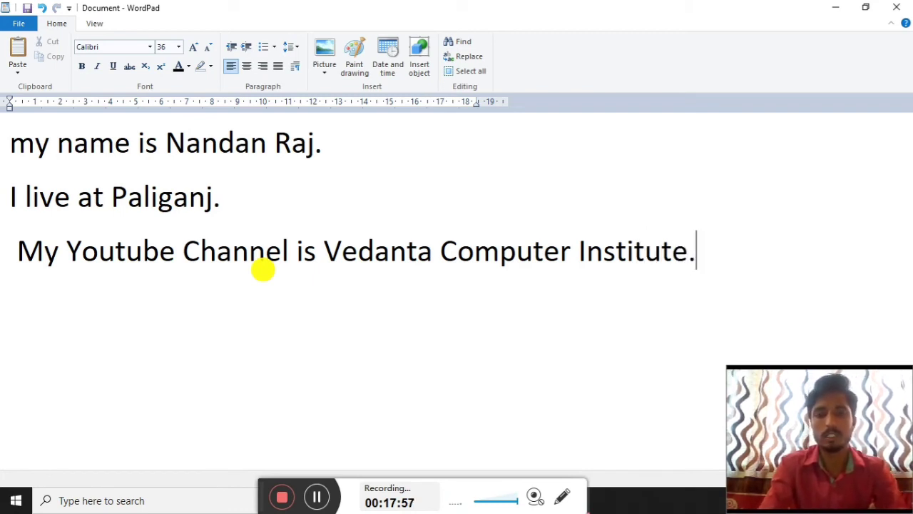
- Add a fourth line to the document reading "My another Youtube Channel is VedantaOnlines Paliganj."
key("Return")
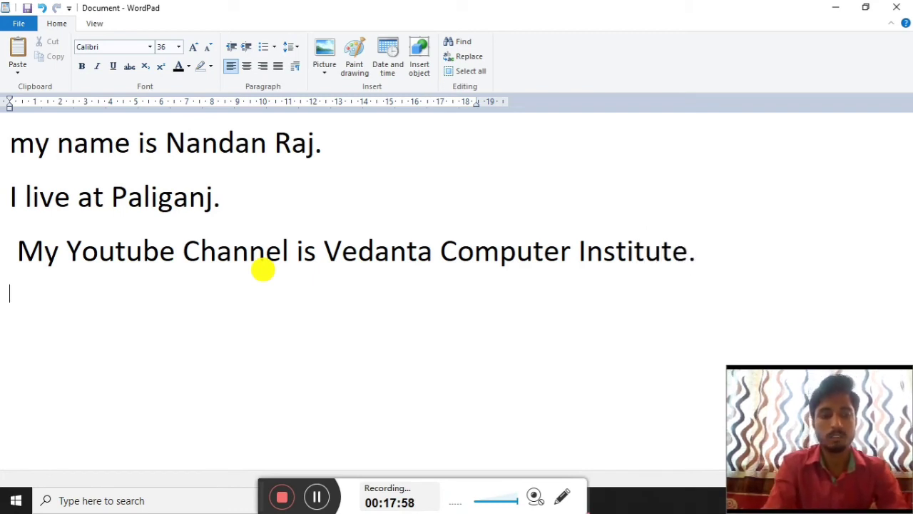
type("My anothe")
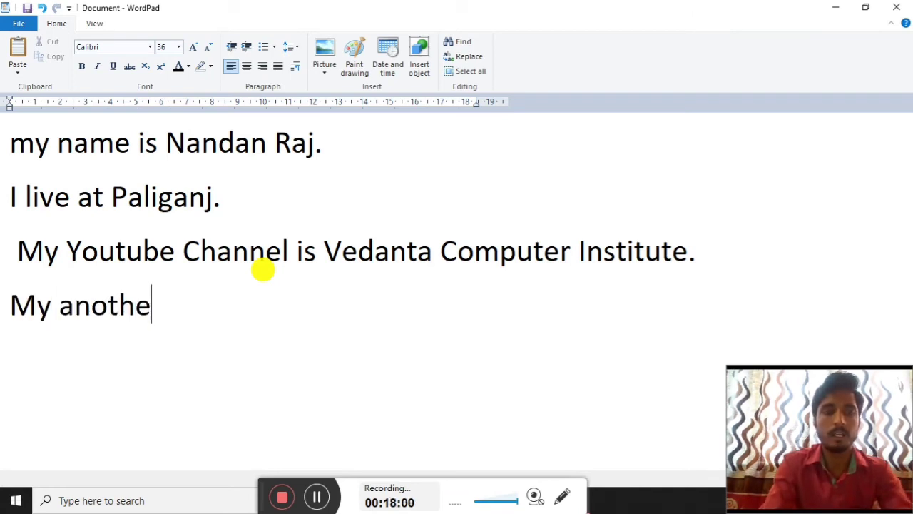
type("r Youtube")
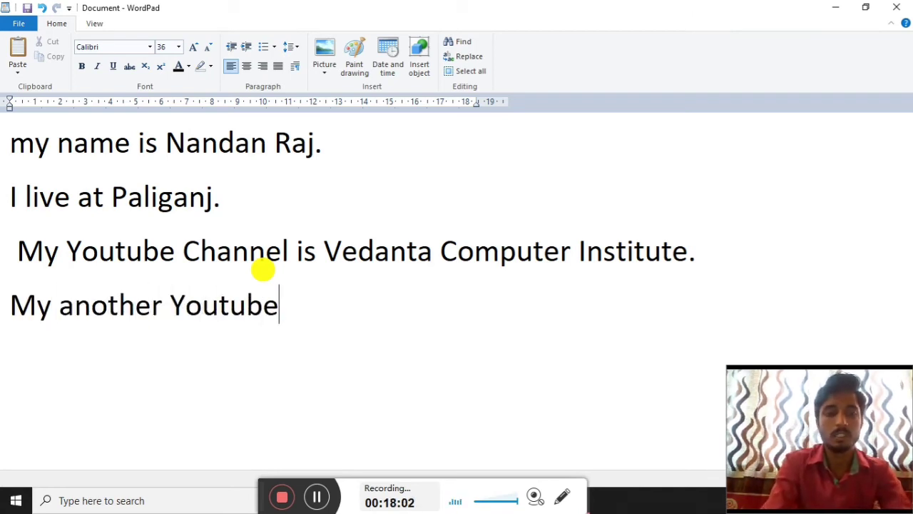
type(" Channel ")
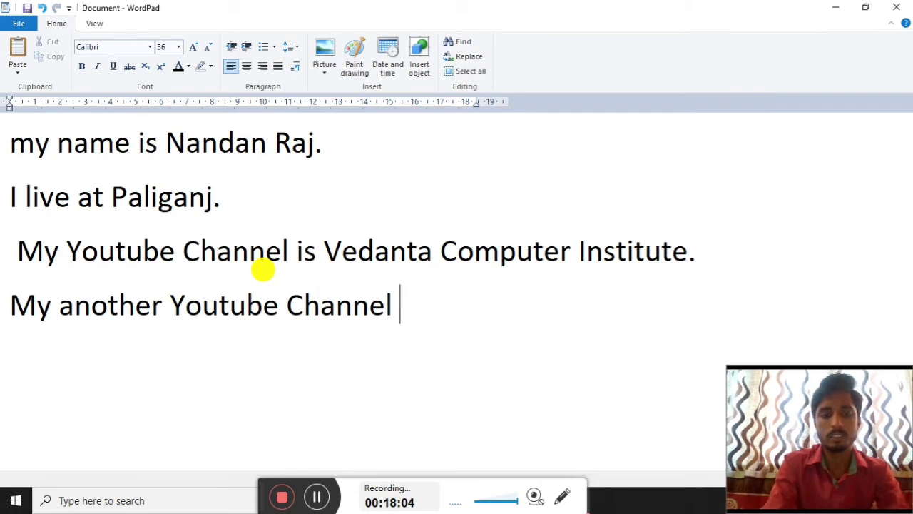
type("is Vedanta")
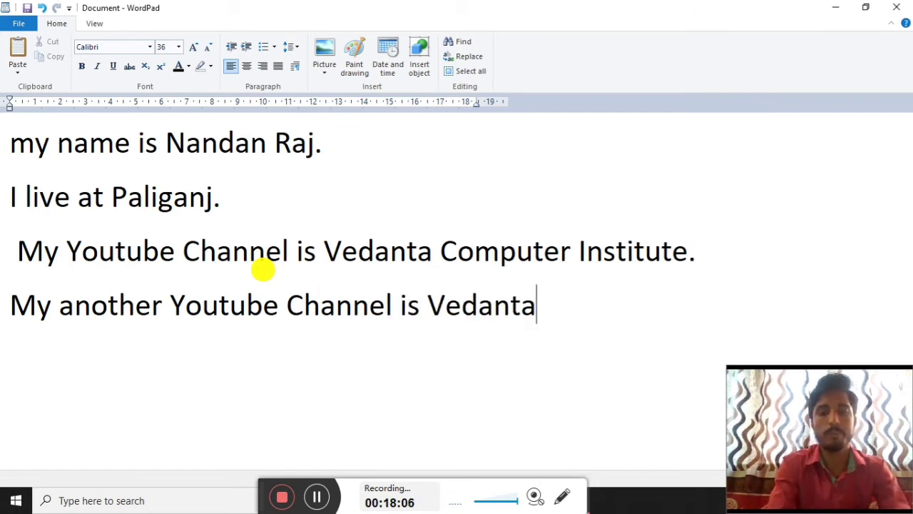
type("Onlines")
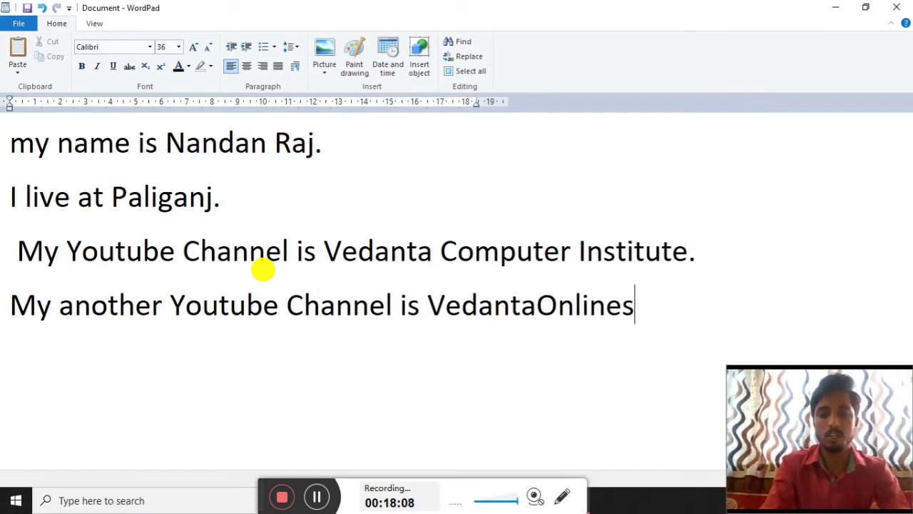
type(" Paliganj.")
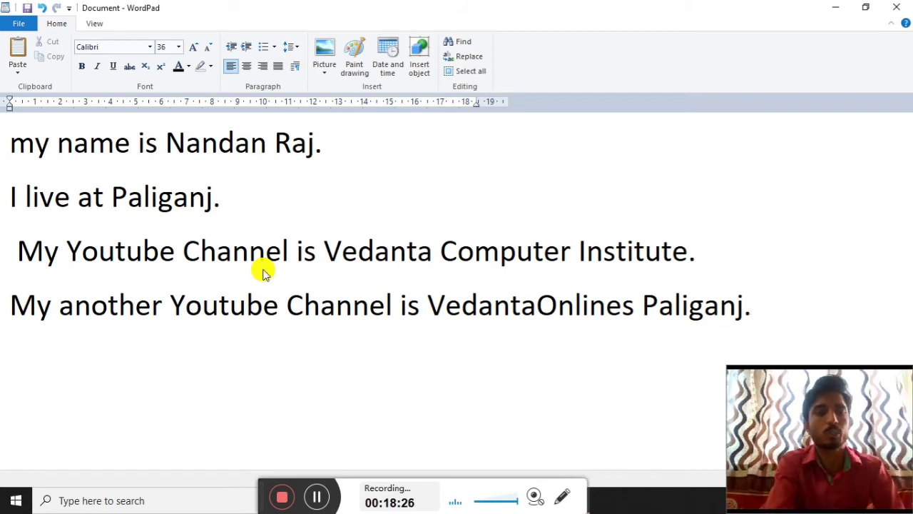
key("ctrl+s")
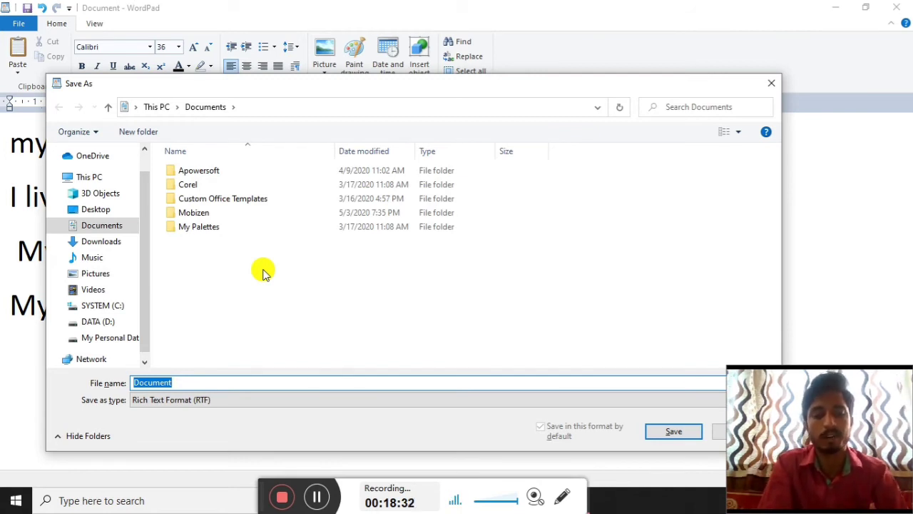
type("nandan")
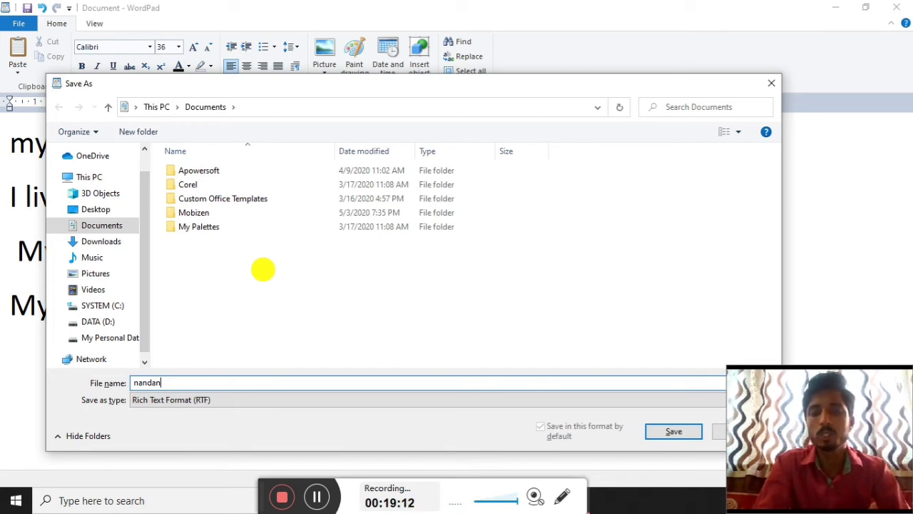
left_click(771, 82)
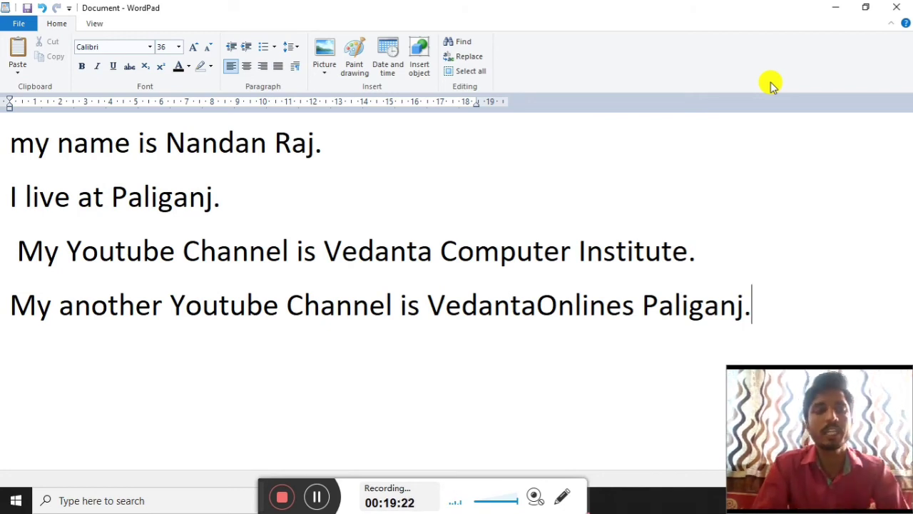
- Capitalize the first letter of the first line and remove the leading space from the third line
left_click(33, 146)
key("BackSpace")
type("M")
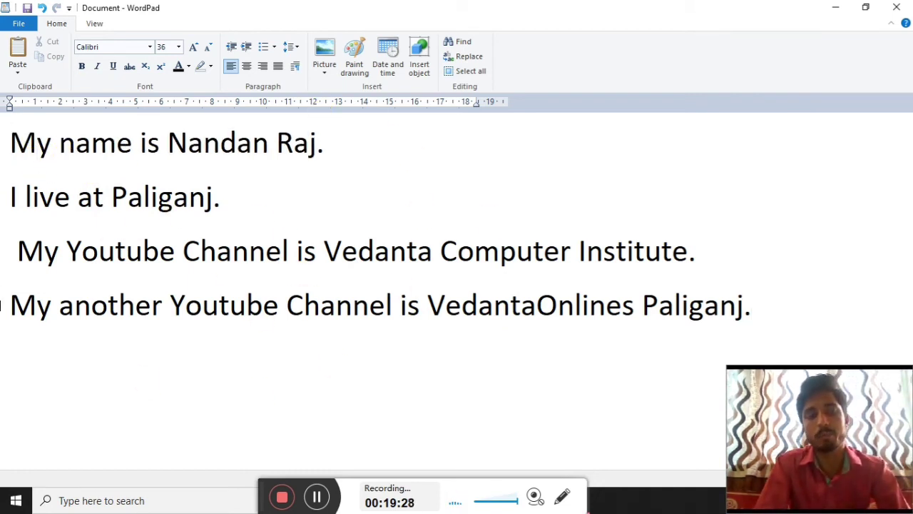
left_click(4, 264)
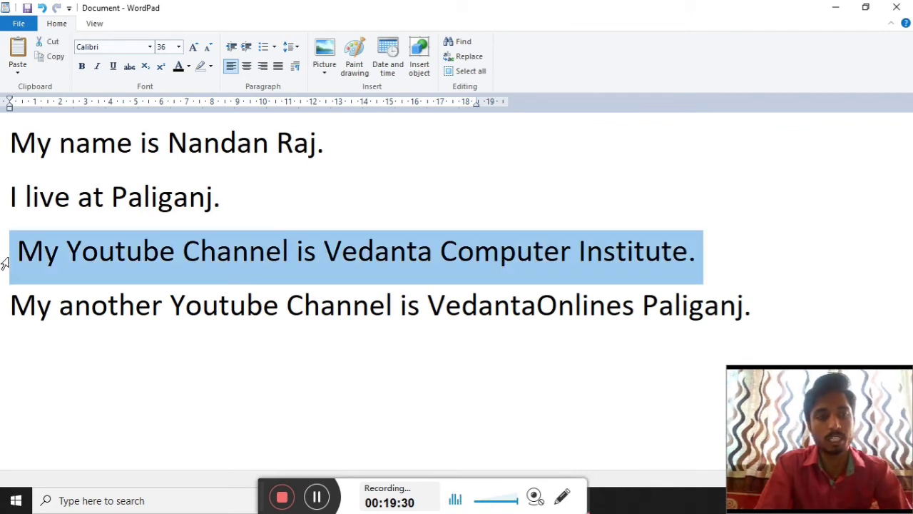
left_click(17, 253)
key("BackSpace")
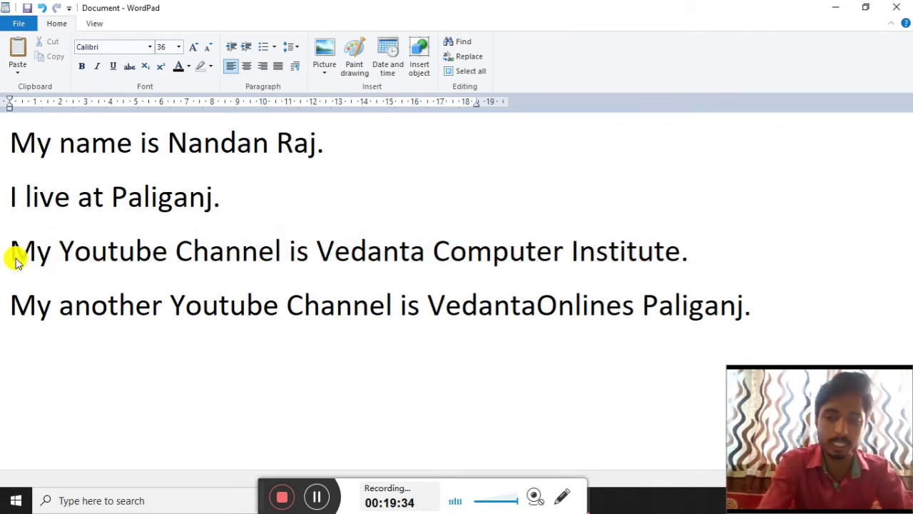
- Start saving the document in Music, creating and opening a new folder there named with the person's first name
key("ctrl+s")
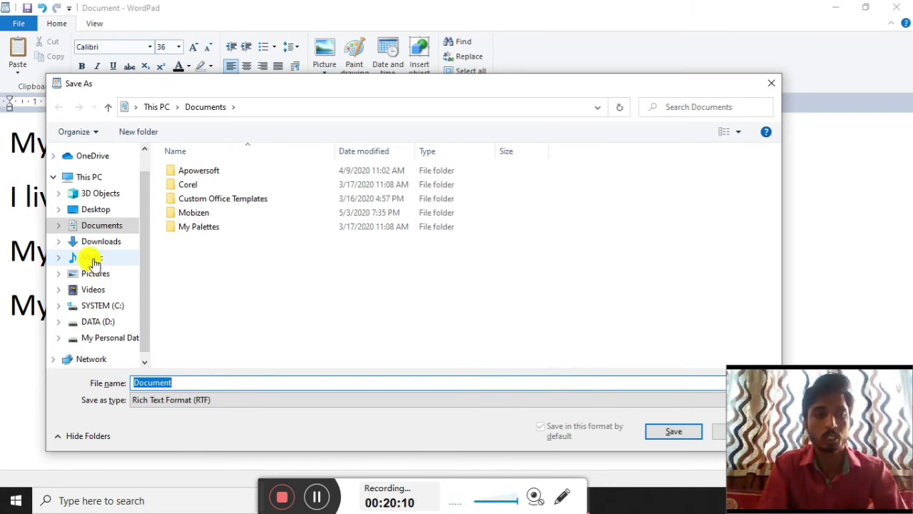
left_click(89, 259)
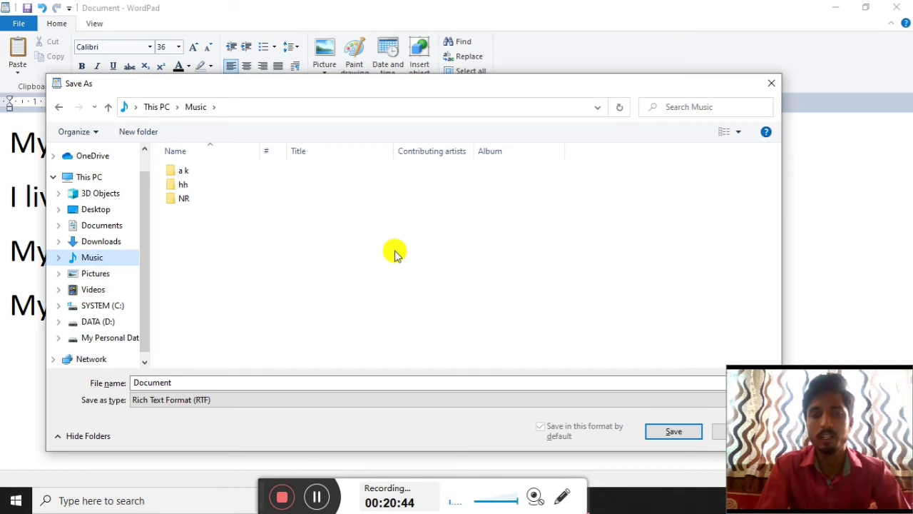
left_click(143, 135)
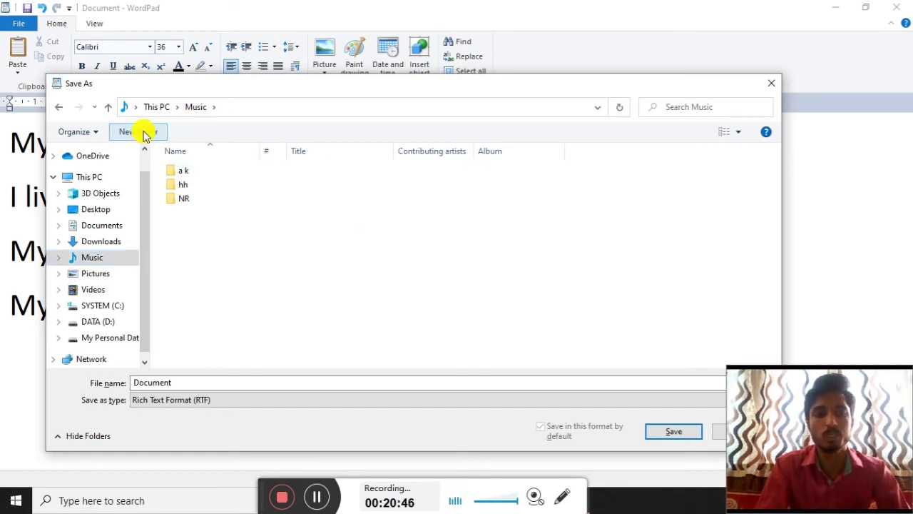
type("Nandan")
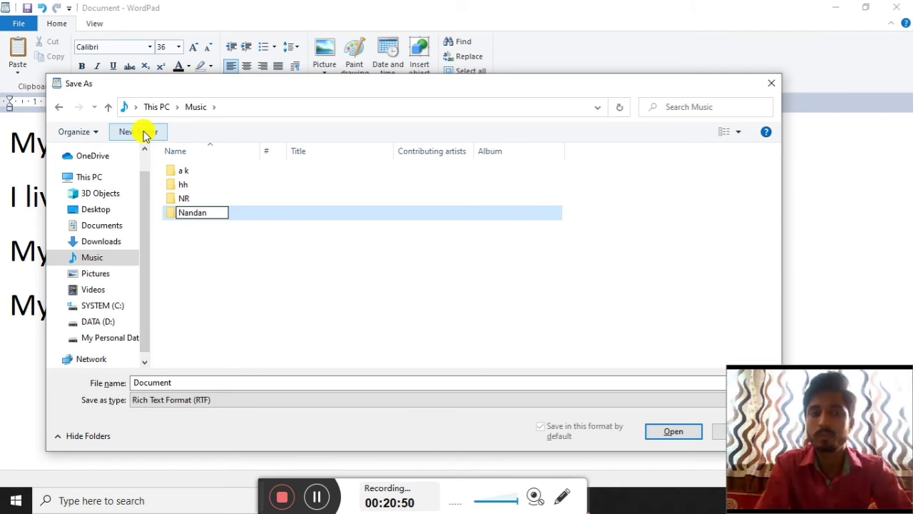
key("Return")
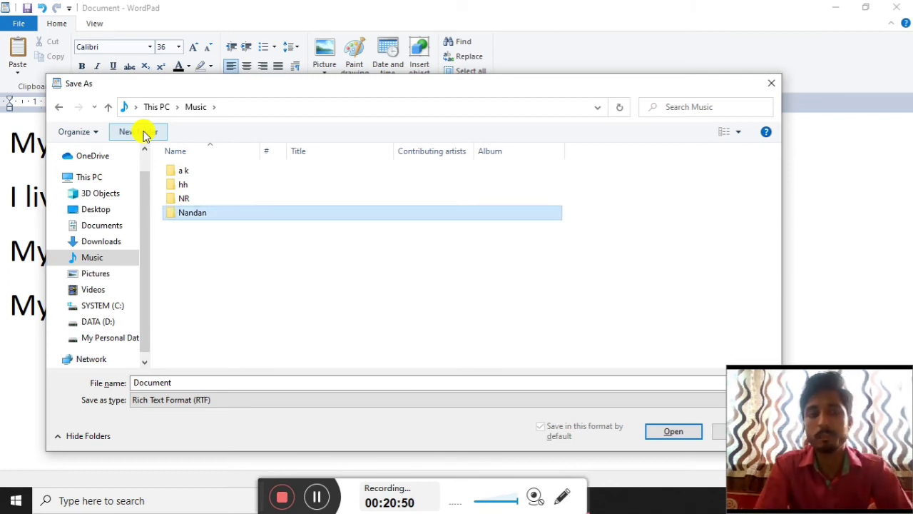
double_click(261, 218)
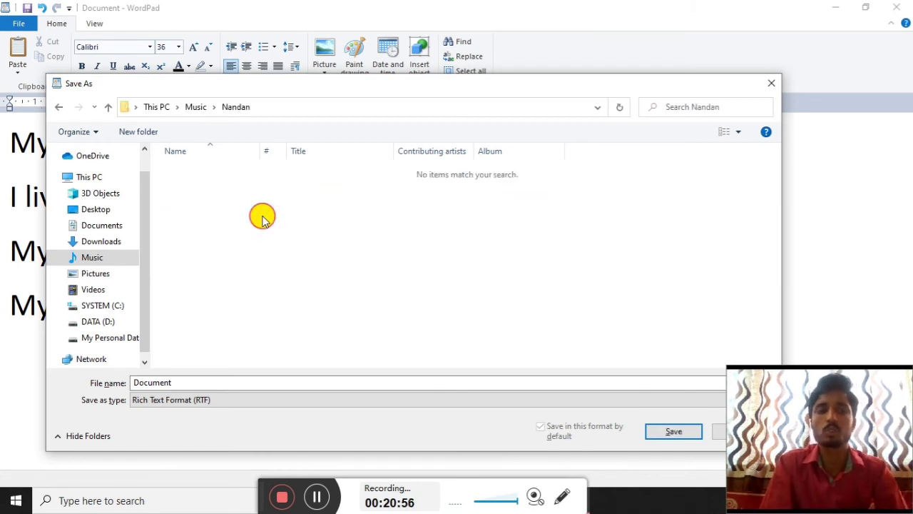
- Save the document in the new folder under the file name "my biodata" in Rich Text Format
left_click(169, 382)
double_click(169, 382)
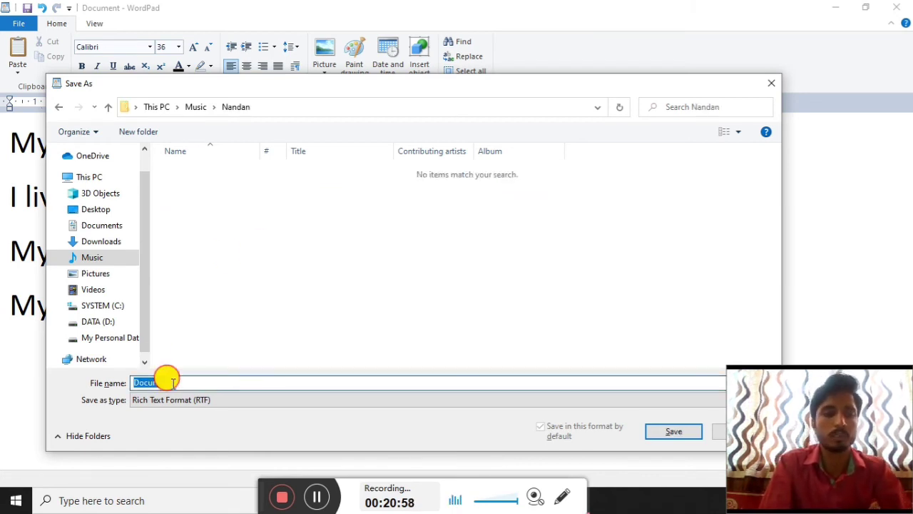
type("my bioc")
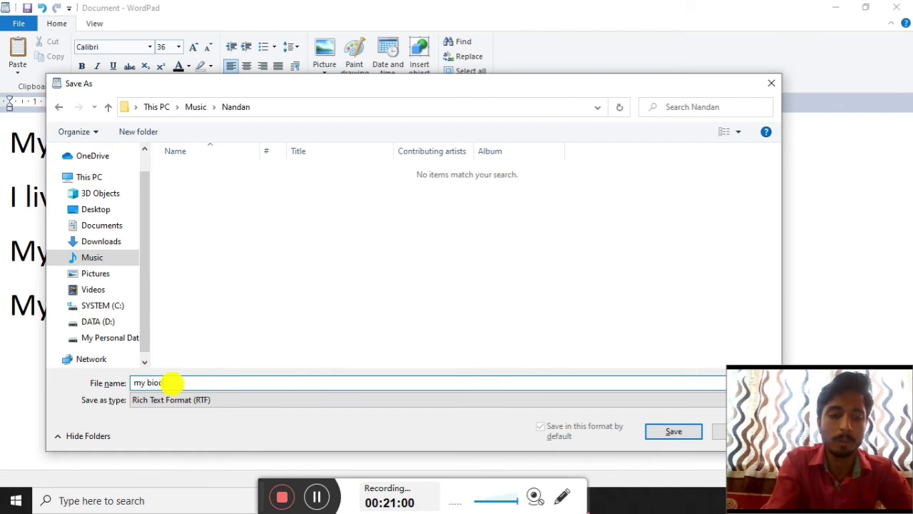
type("ata")
key("Return")
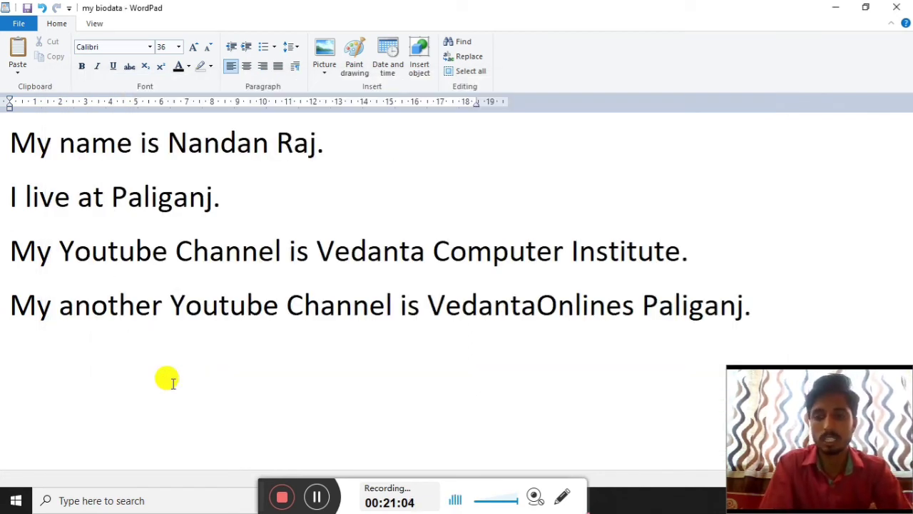
- Show the desktop, open the Music folder from This PC and display its contents as extra large icons
key("super+d")
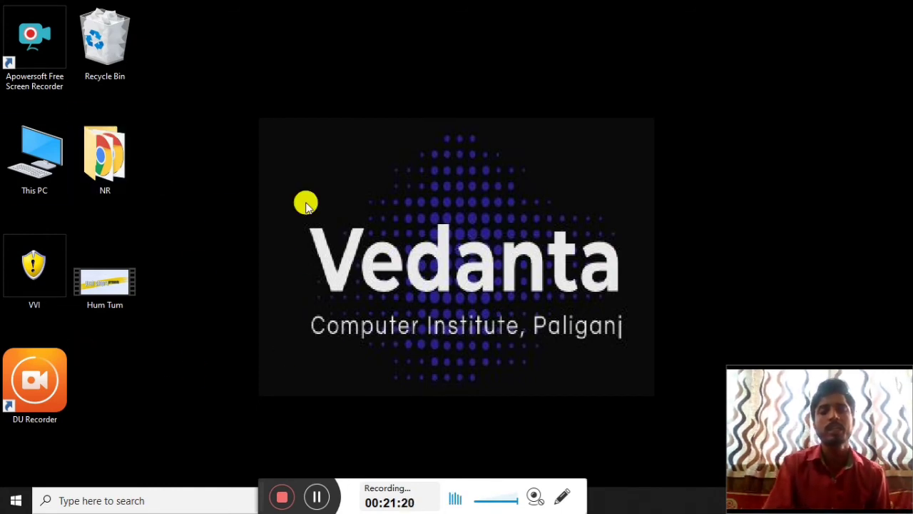
double_click(37, 146)
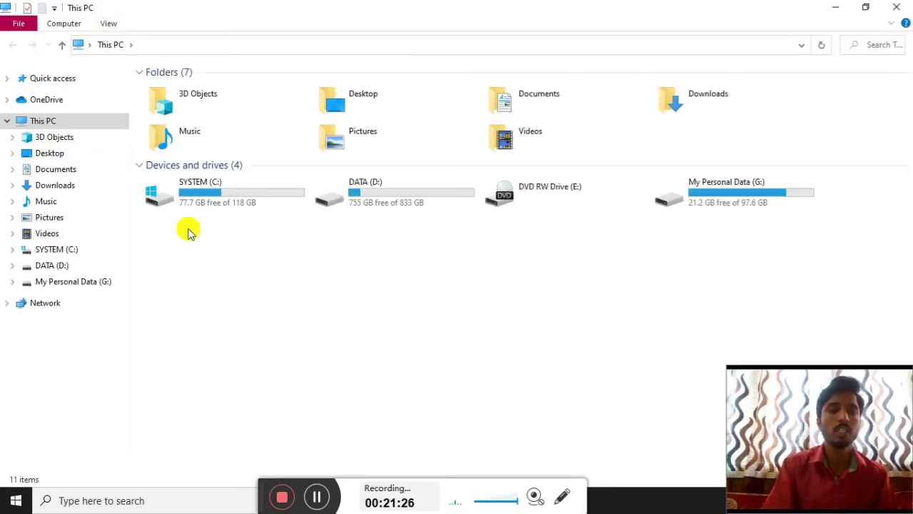
left_click(50, 205)
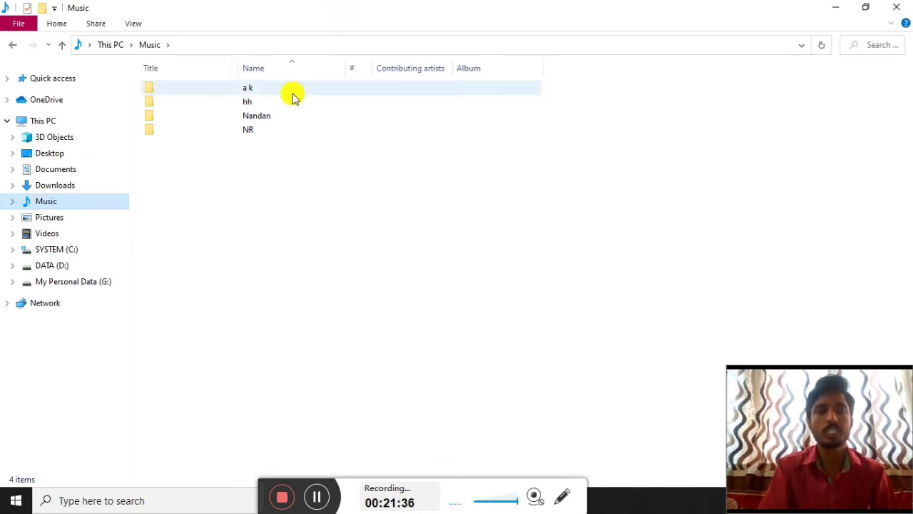
right_click(301, 143)
mouse_move(323, 157)
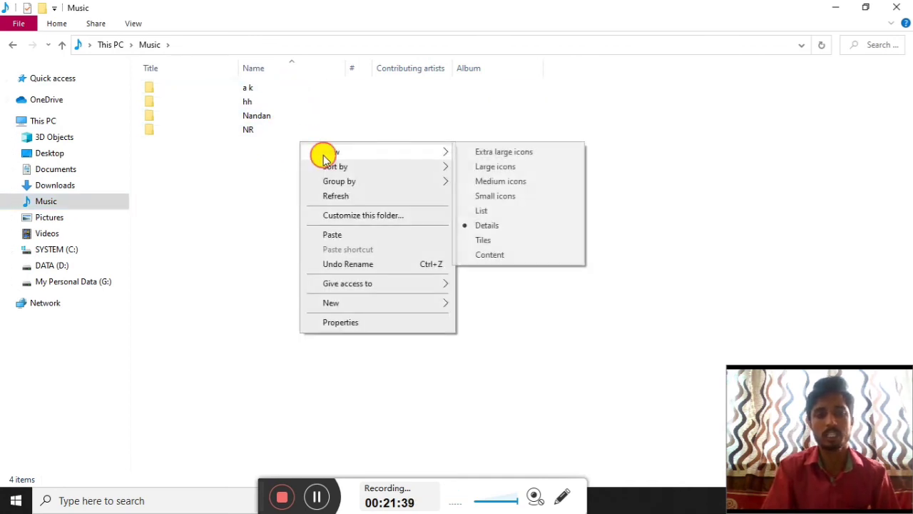
left_click(515, 153)
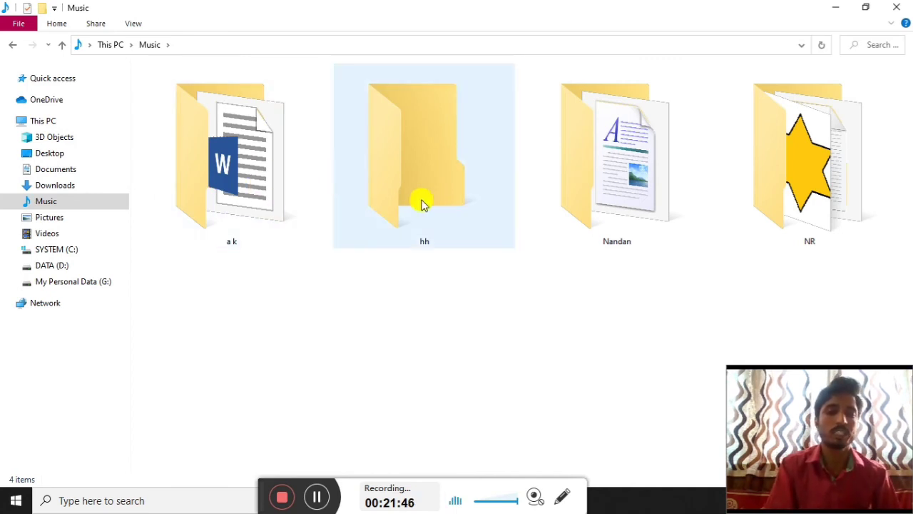
- Open the "my biodata" file from its new Music subfolder to check it, and close the document and the folder window
mouse_move(858, 193)
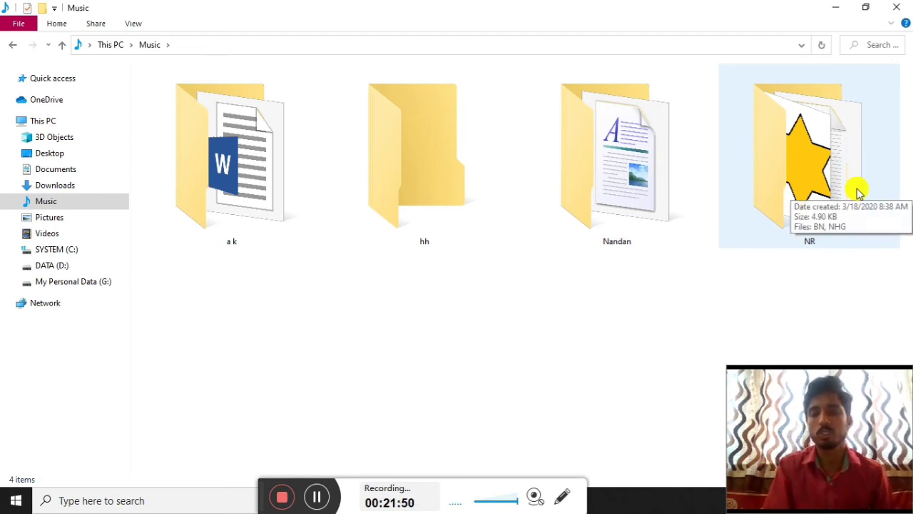
double_click(626, 180)
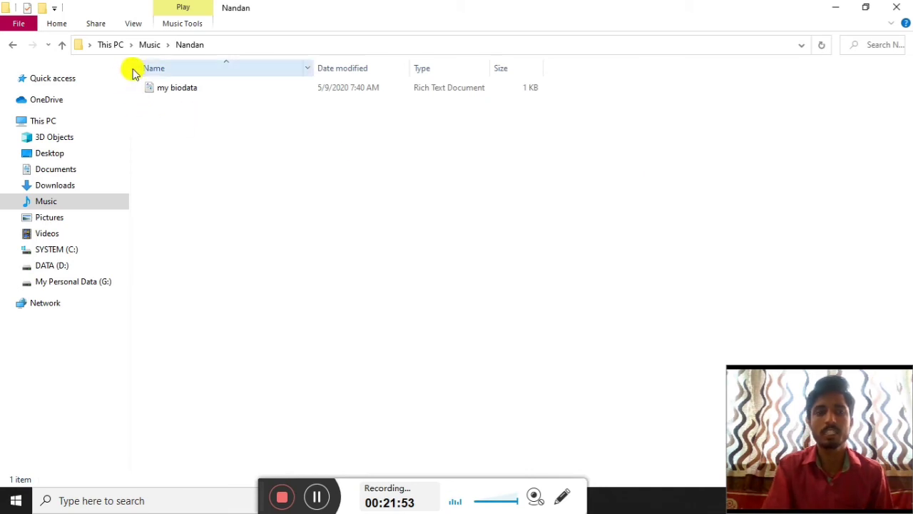
left_click(183, 91)
double_click(183, 92)
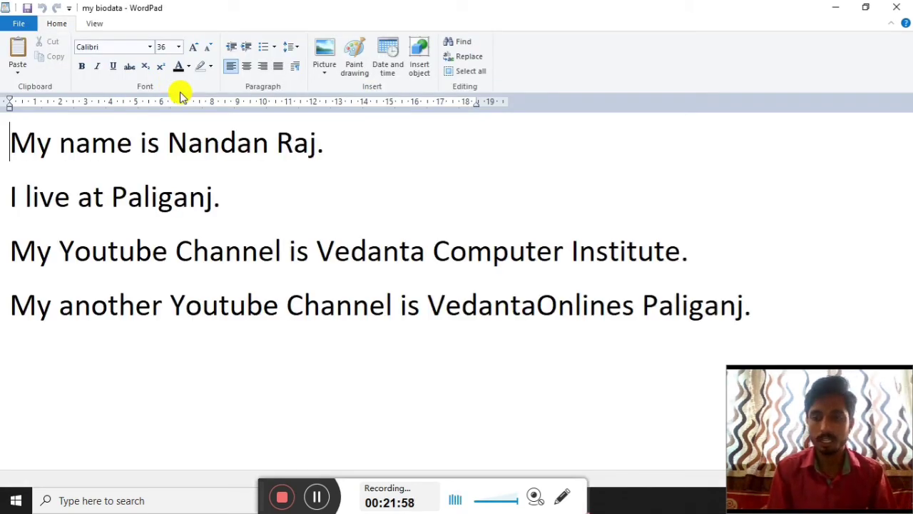
key("alt+F4")
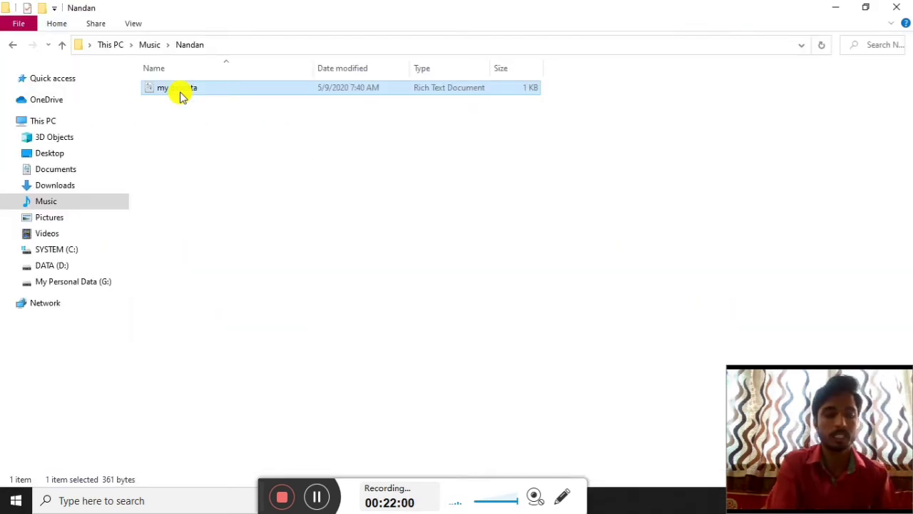
key("alt+F4")
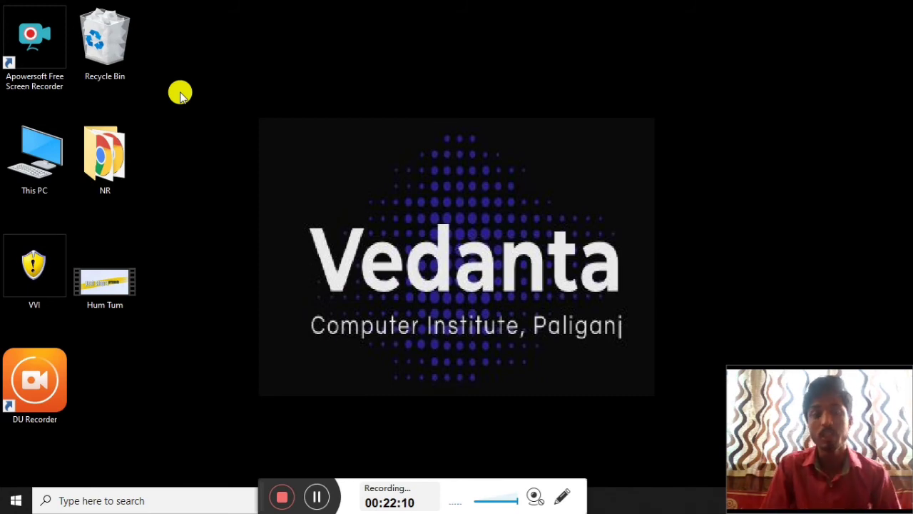
- Find and launch Paint from the Windows search, and enlarge the blank canvas to about 6 inches wide
left_click(184, 494)
type("paint")
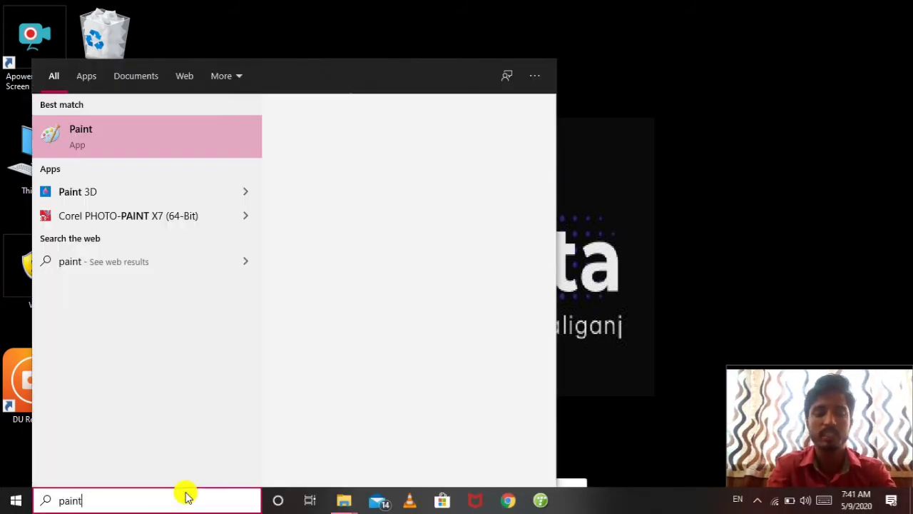
key("Return")
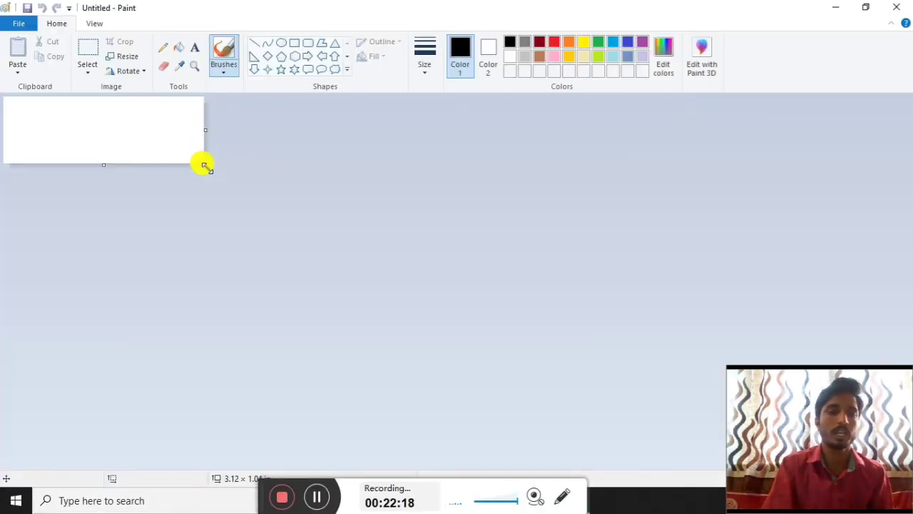
left_click_drag(203, 165, 388, 344)
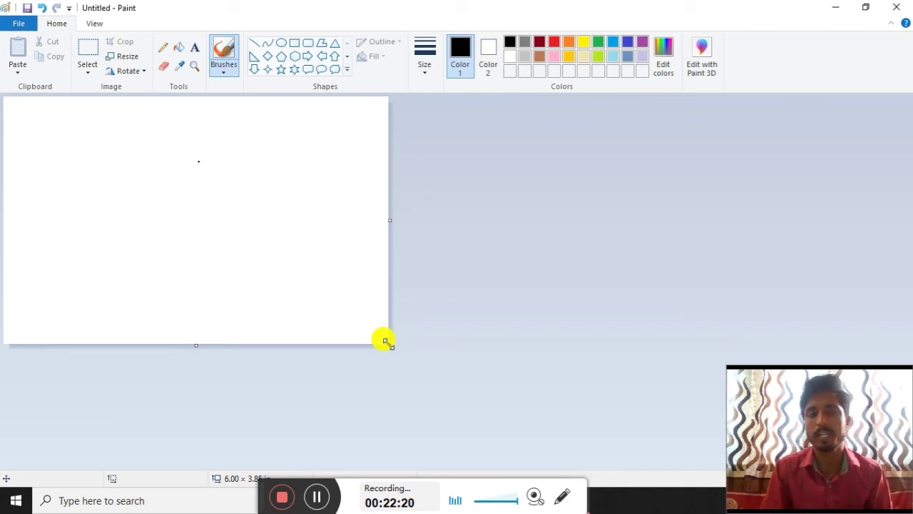
- Draw a monitor from a large rounded-rectangle screen, a small rounded-rectangle neck beneath it, and an oval base about 2.2 by 0.5 inches
left_click(309, 42)
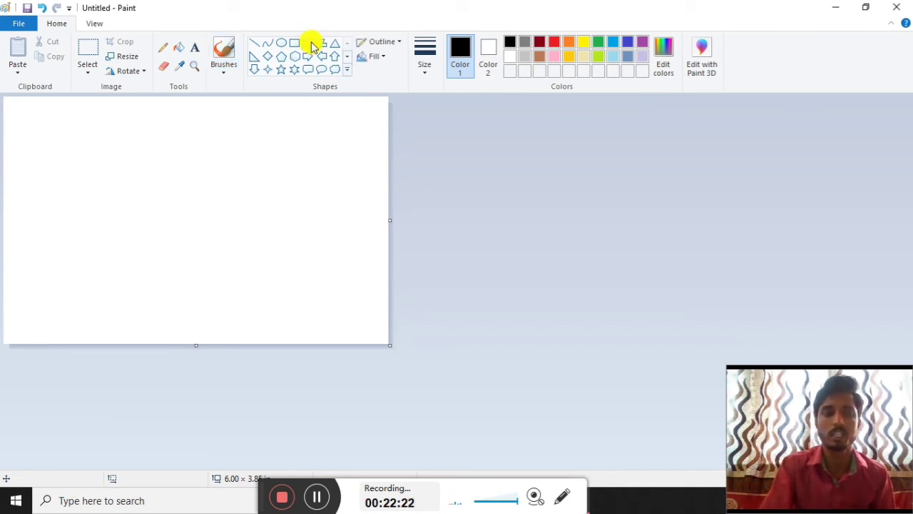
left_click_drag(98, 121, 305, 246)
left_click(423, 139)
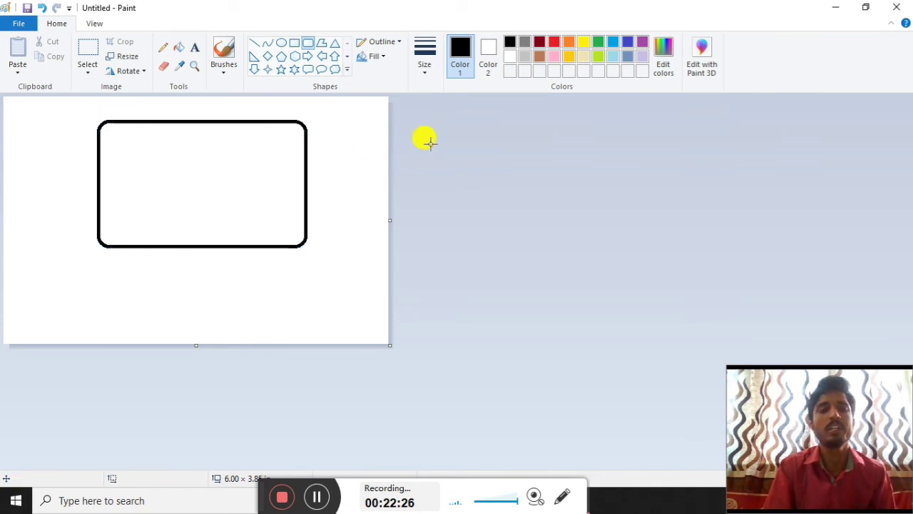
left_click_drag(172, 245, 249, 260)
left_click(479, 205)
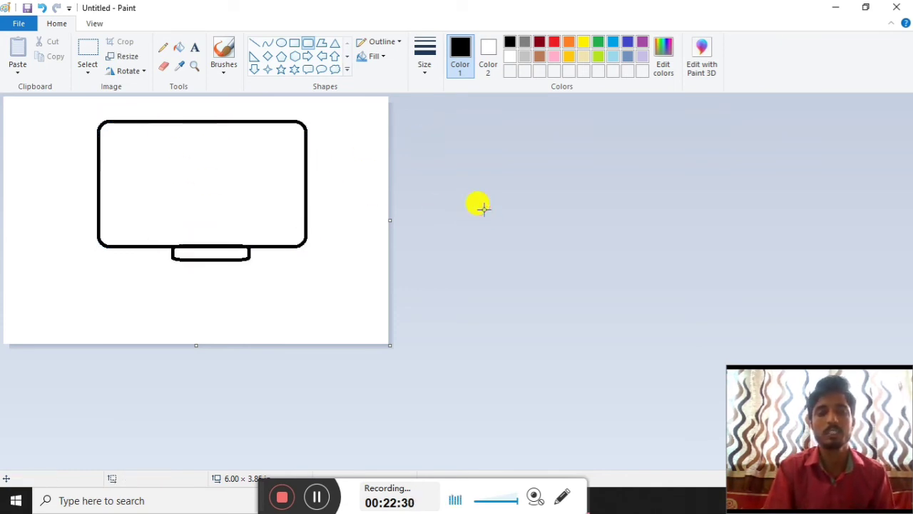
left_click(281, 44)
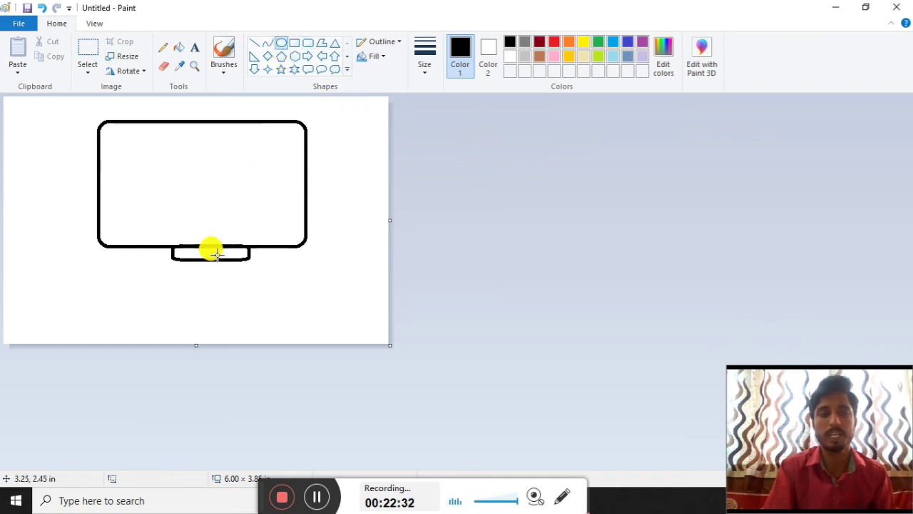
left_click_drag(140, 258, 281, 285)
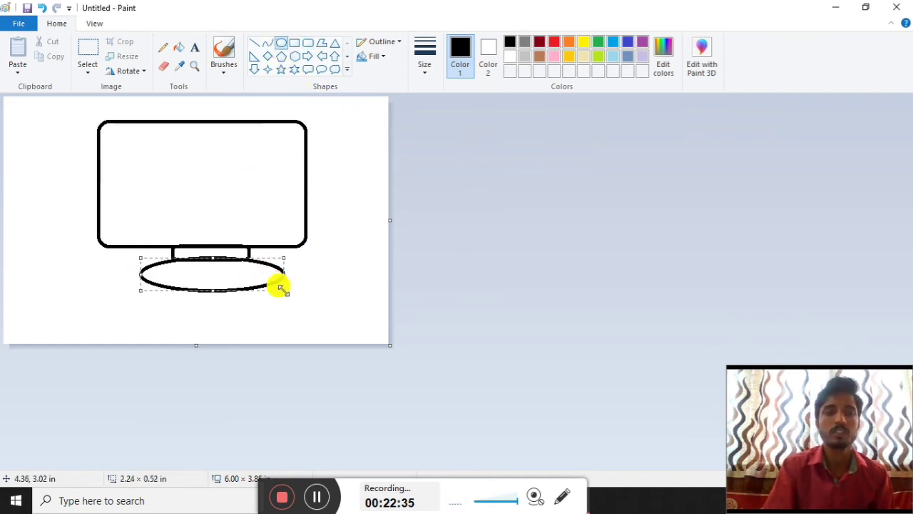
- Fill the monitor's screen, base and neck with yellow
left_click(179, 48)
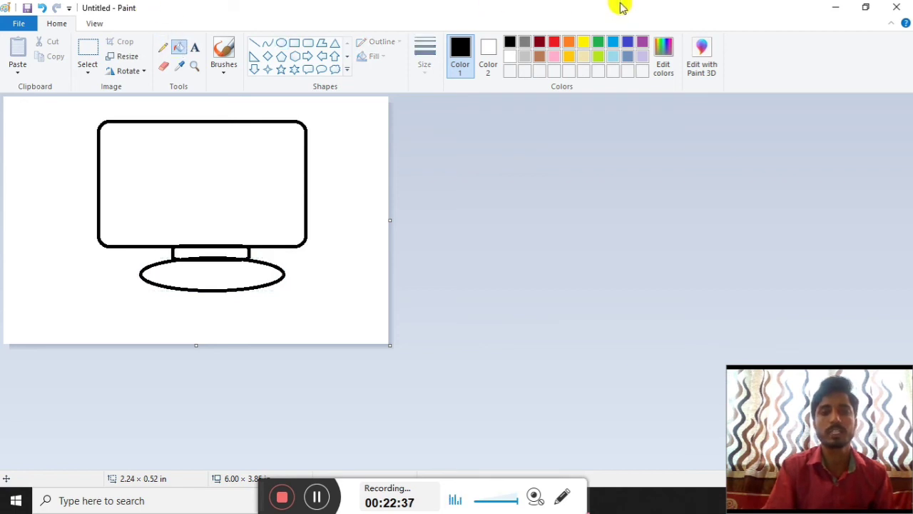
left_click(583, 43)
left_click(239, 175)
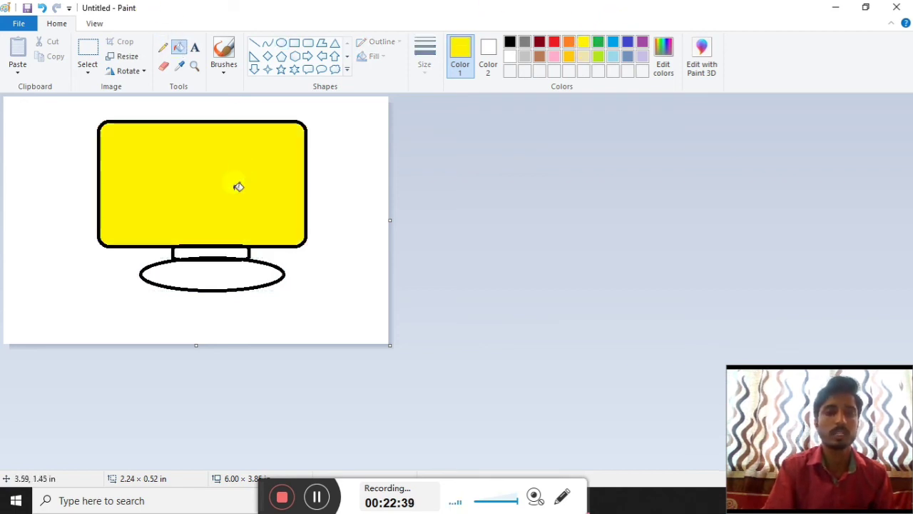
left_click(222, 268)
left_click(239, 250)
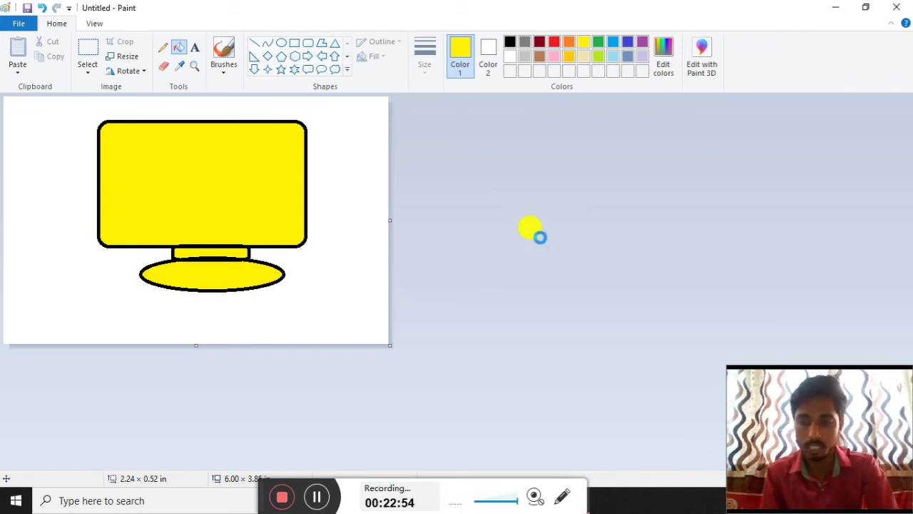
- Save the drawing as the PNG file "monitor" in the new Music subfolder that holds the biodata document, and close Paint
key("ctrl+s")
type("s")
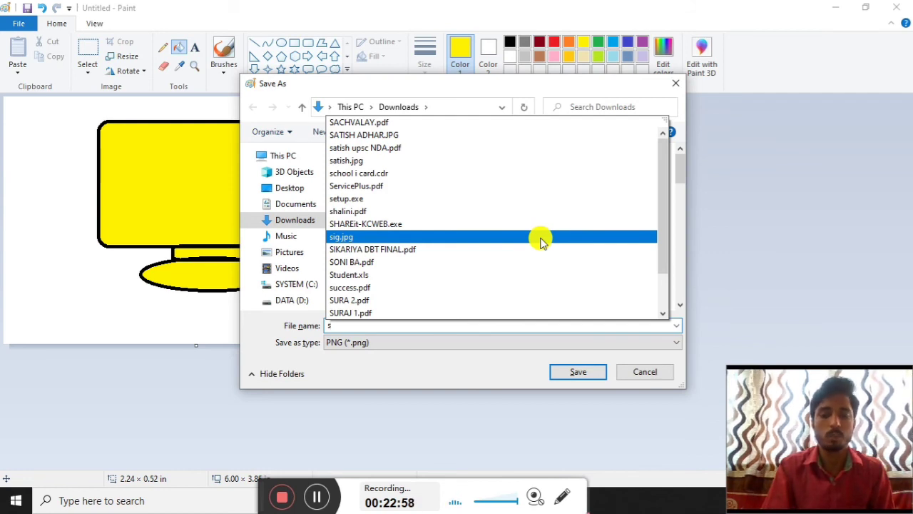
key("BackSpace")
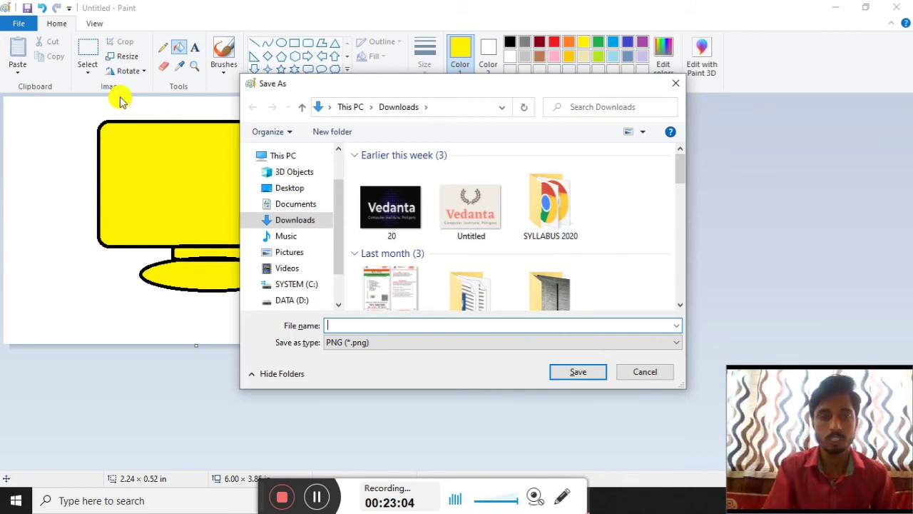
left_click(291, 239)
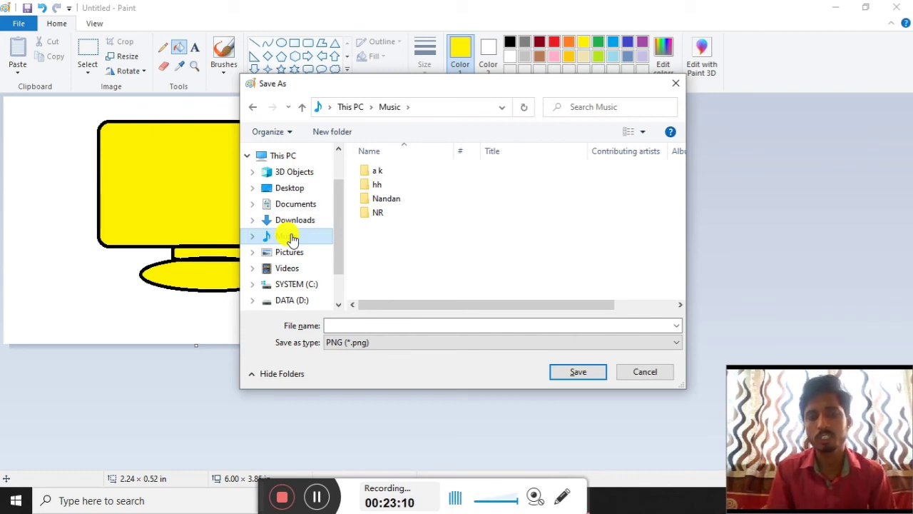
double_click(397, 201)
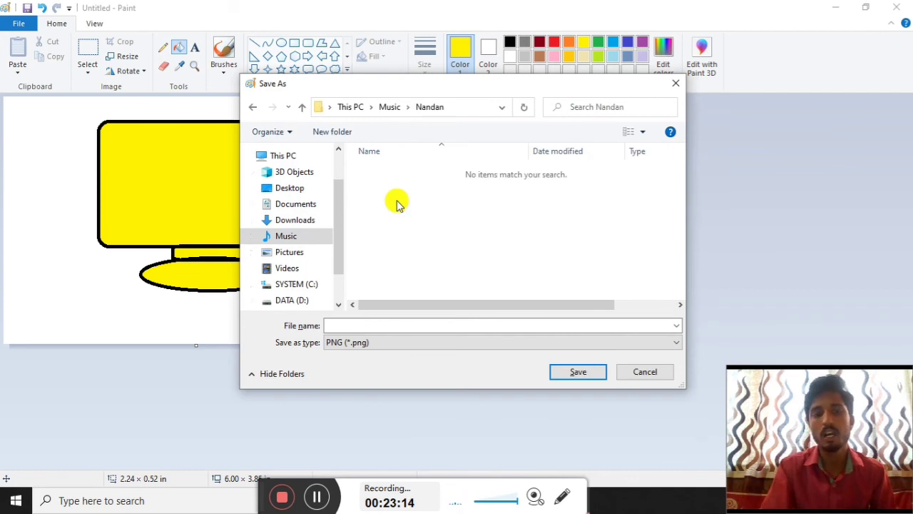
left_click(386, 325)
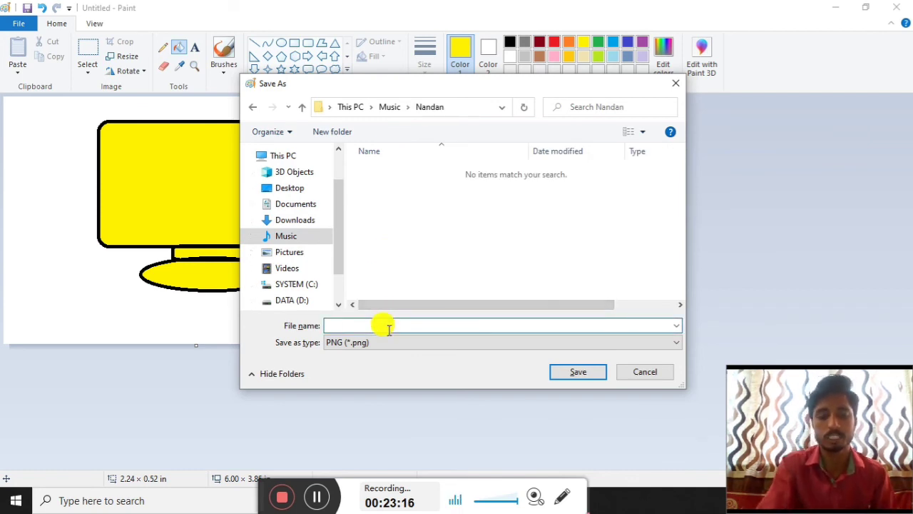
type("monitor")
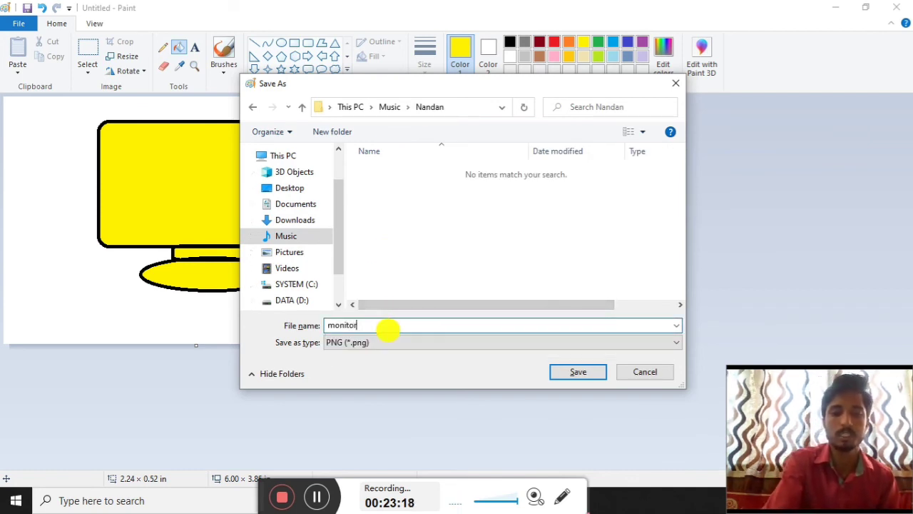
key("Return")
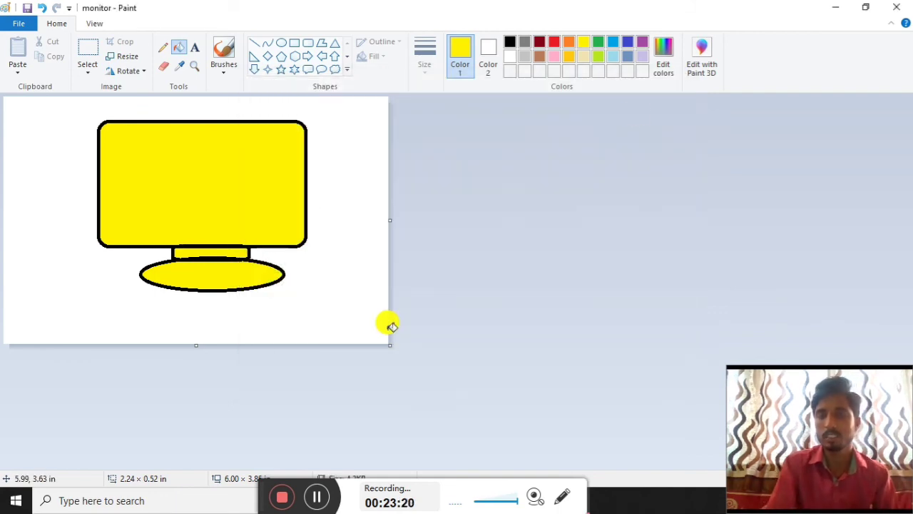
left_click(900, 7)
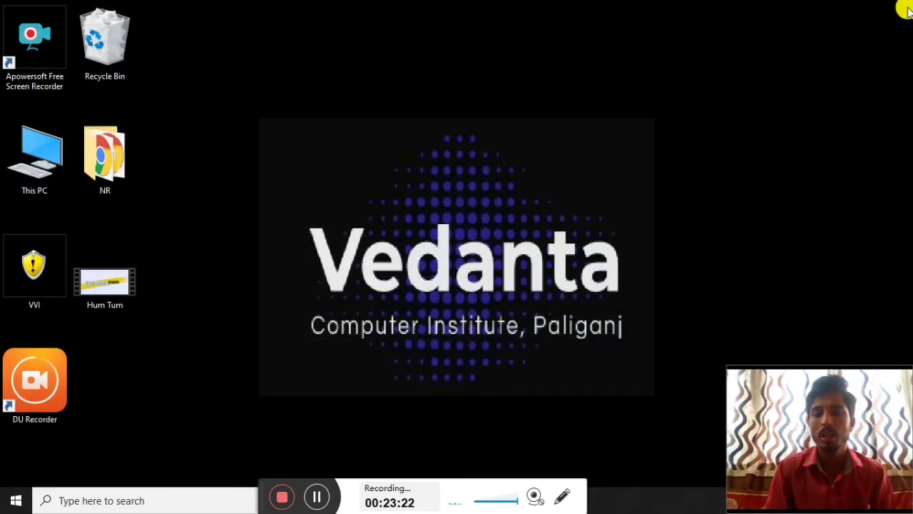